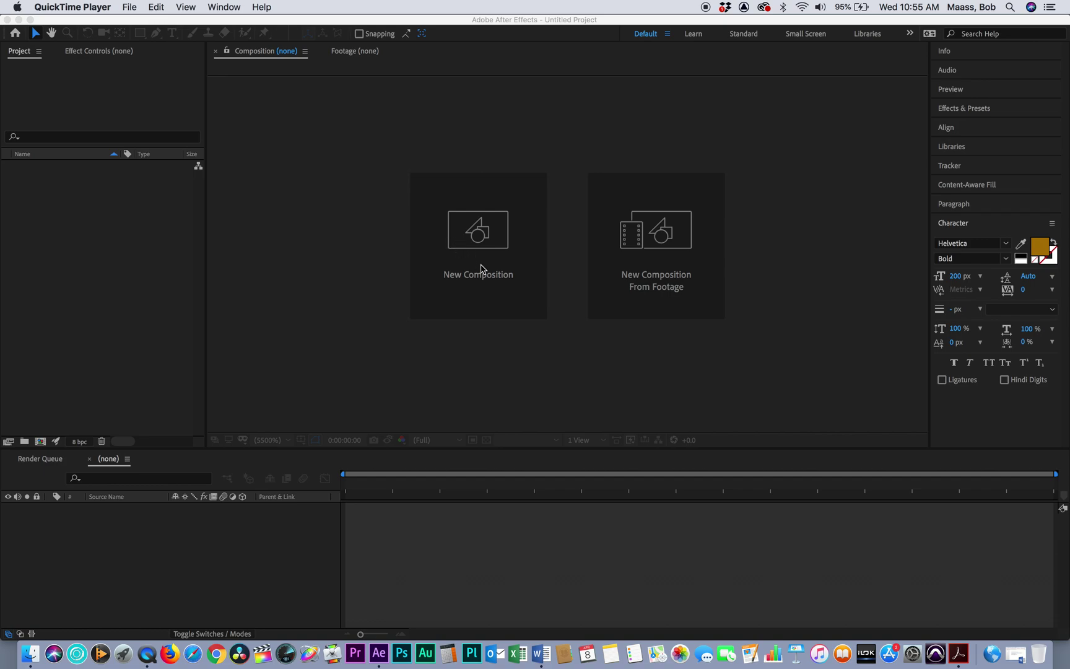
# Step: Create a new composition using the HDTV 1080 29.97 preset with a duration of 0:00:10:00
pyautogui.click(477, 245)
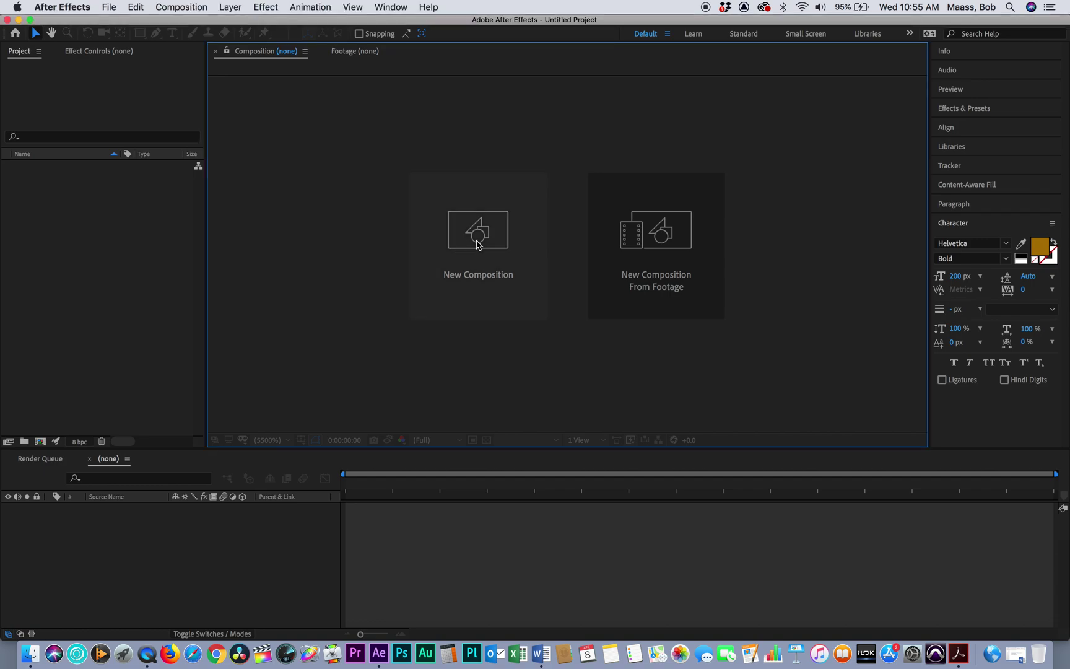
pyautogui.click(477, 245)
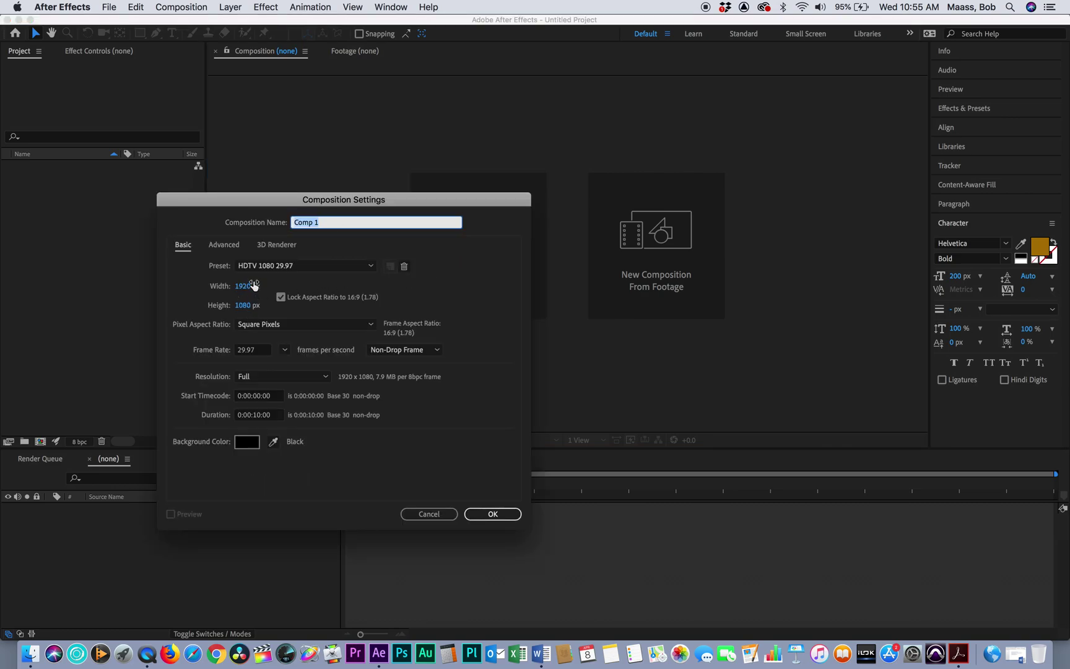
pyautogui.click(493, 514)
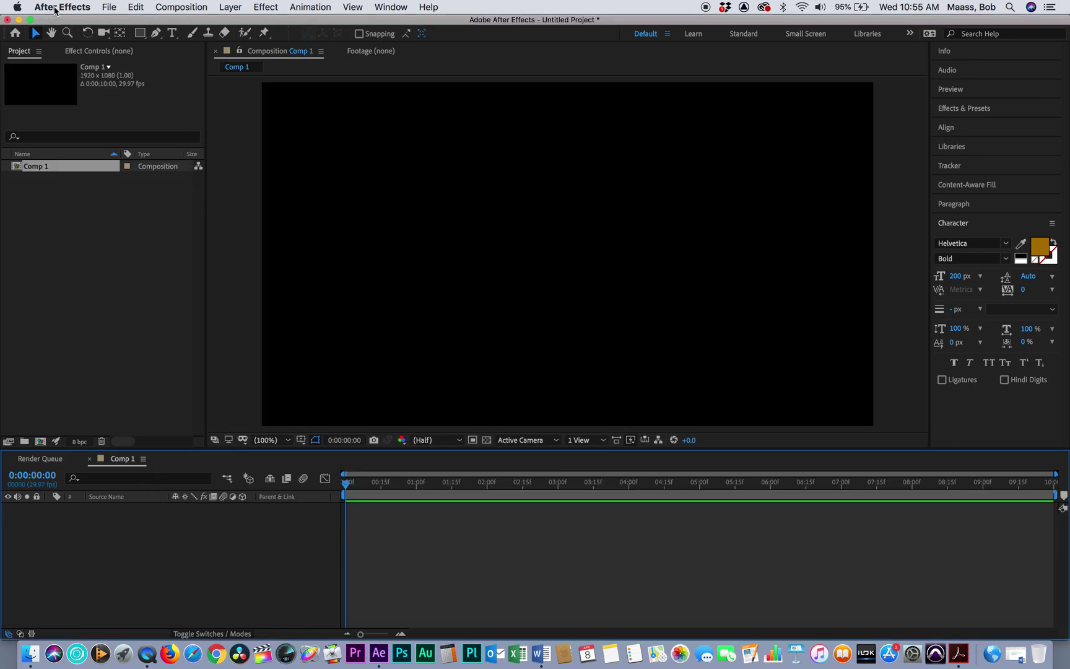
# Step: Start saving the project under a new name and choose the Desktop folder dme spring > Day 5 stuff > day 5 ae ps pp stuff
pyautogui.click(109, 8)
pyautogui.moveTo(139, 129)
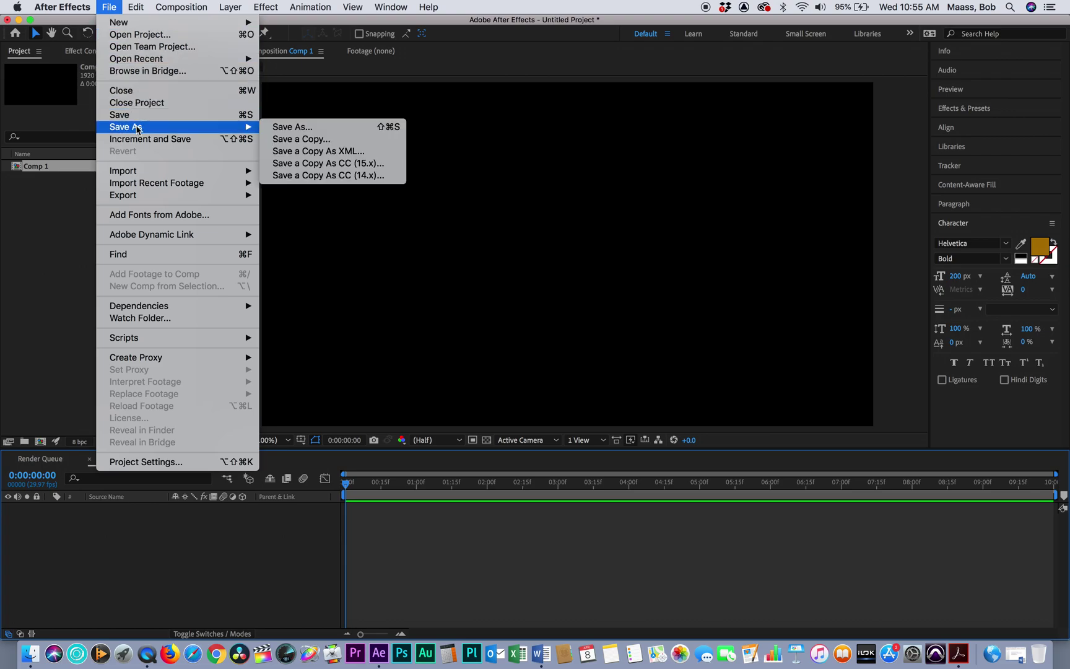
pyautogui.click(307, 128)
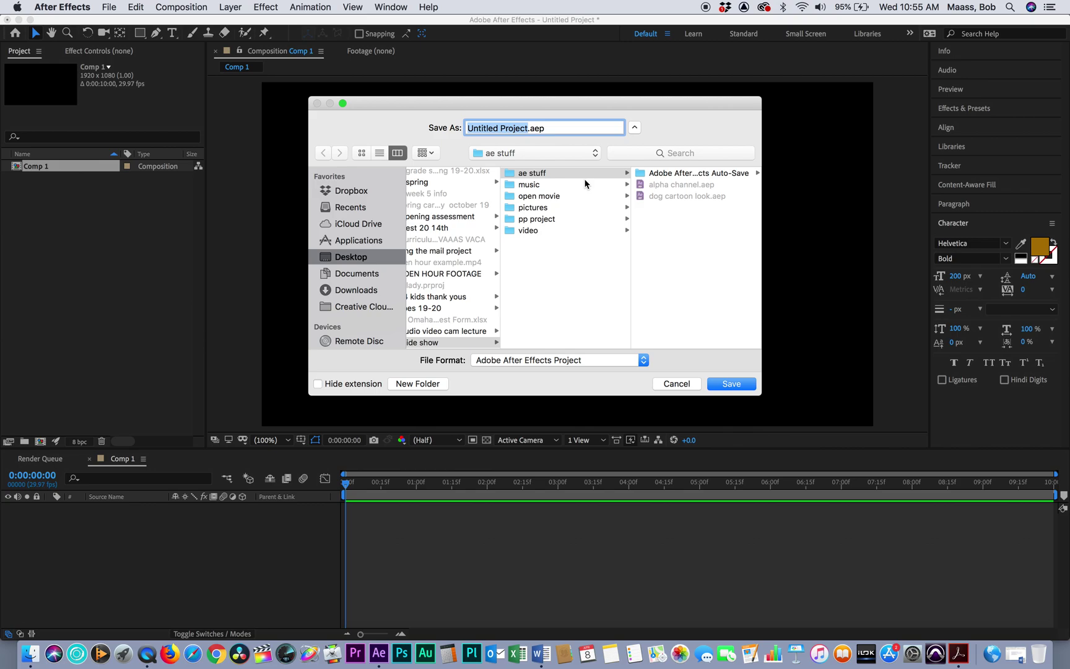
pyautogui.click(587, 155)
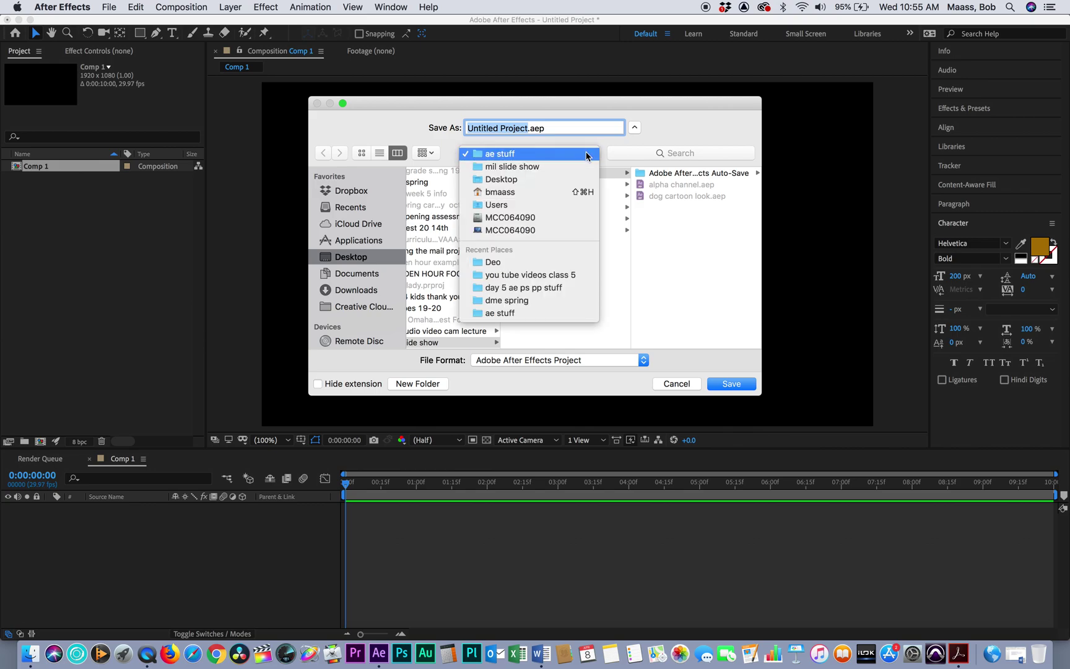
pyautogui.click(518, 183)
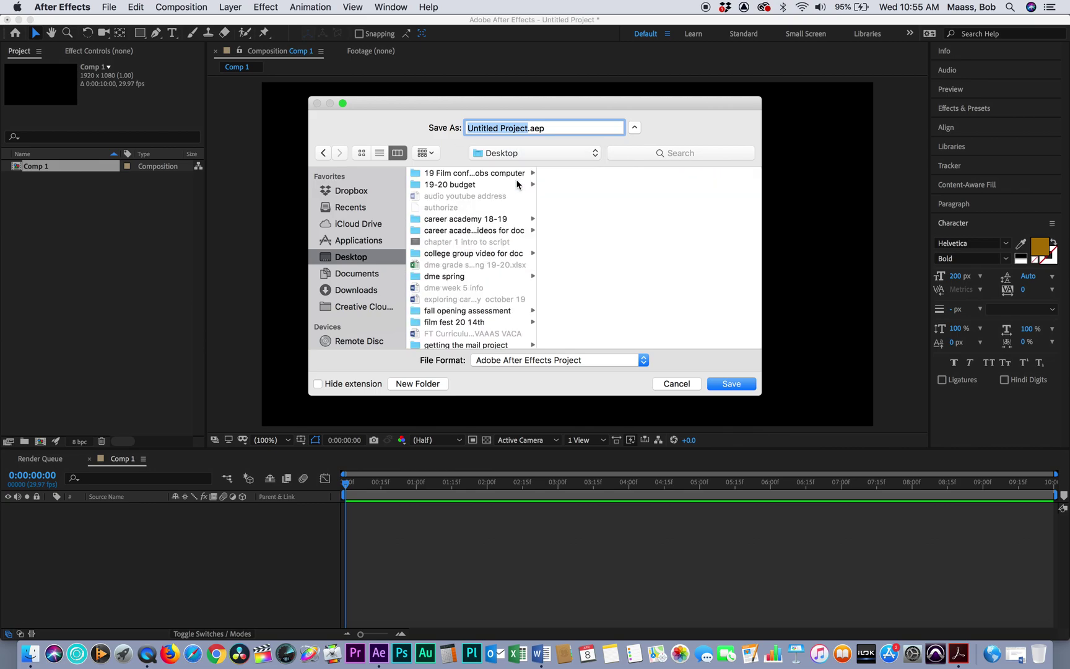
pyautogui.click(454, 278)
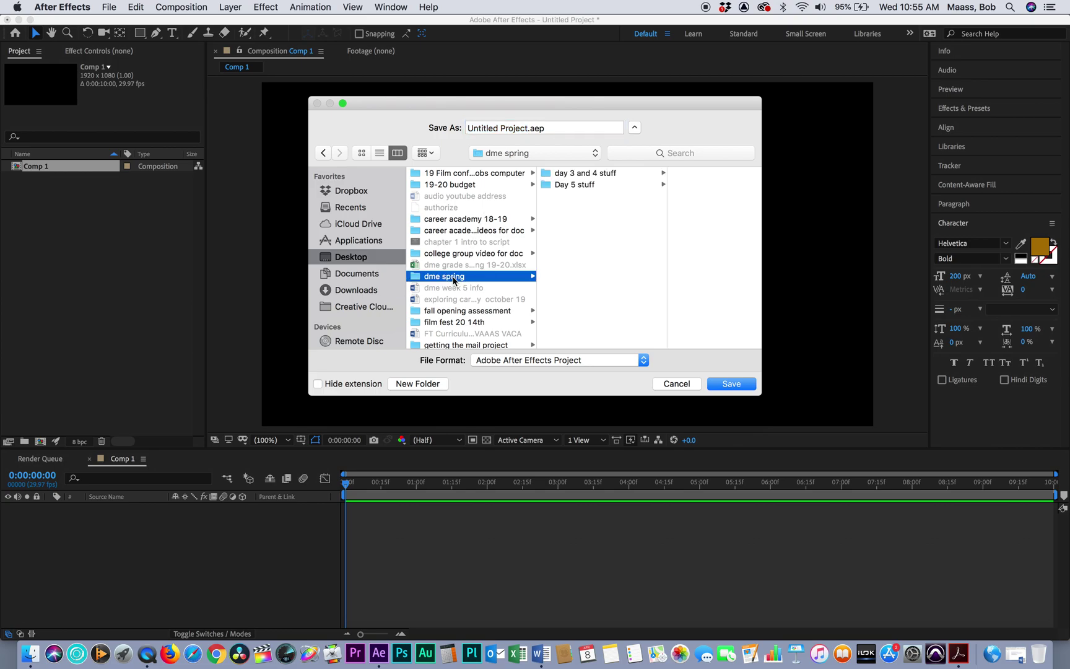
pyautogui.click(581, 174)
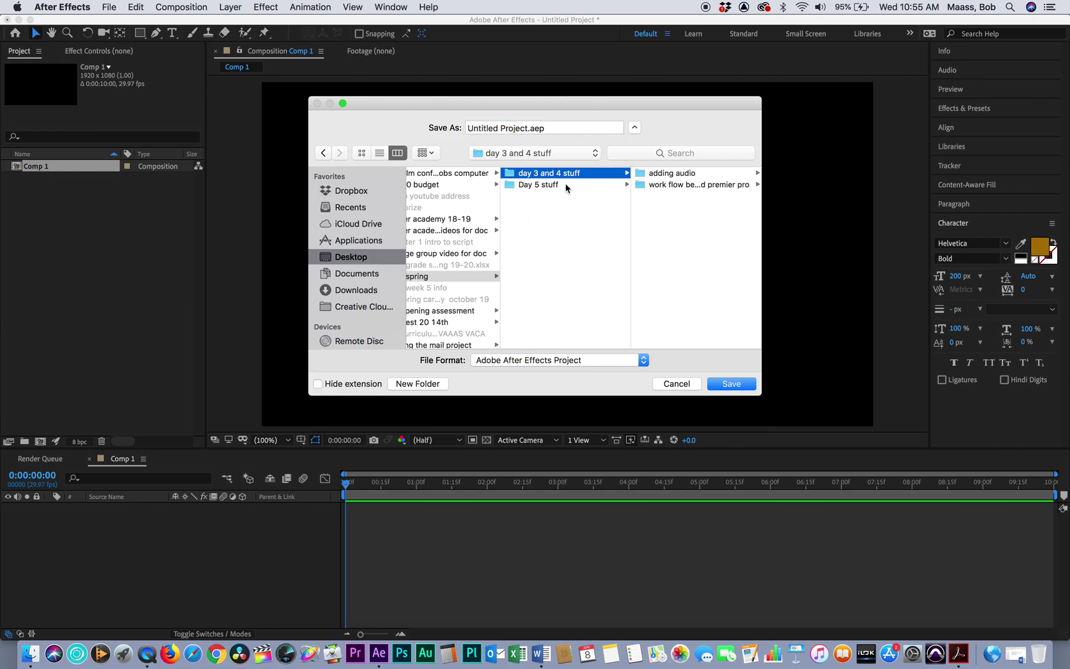
pyautogui.click(538, 186)
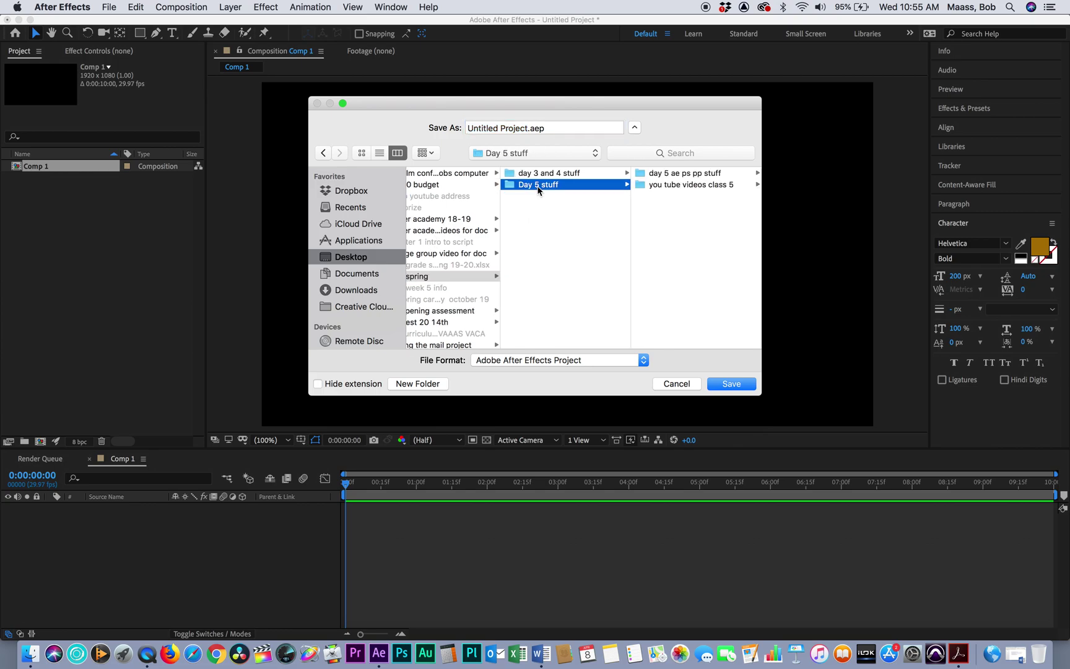
pyautogui.click(691, 173)
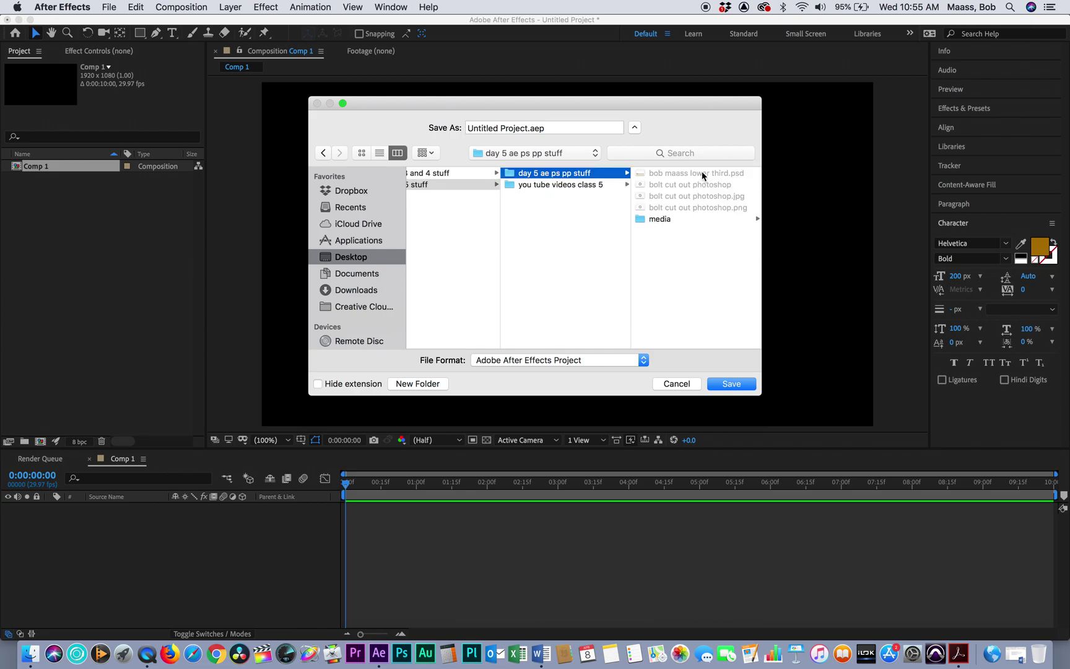
# Step: Name the project file "ps lower third ae animation" and save it
pyautogui.click(527, 128)
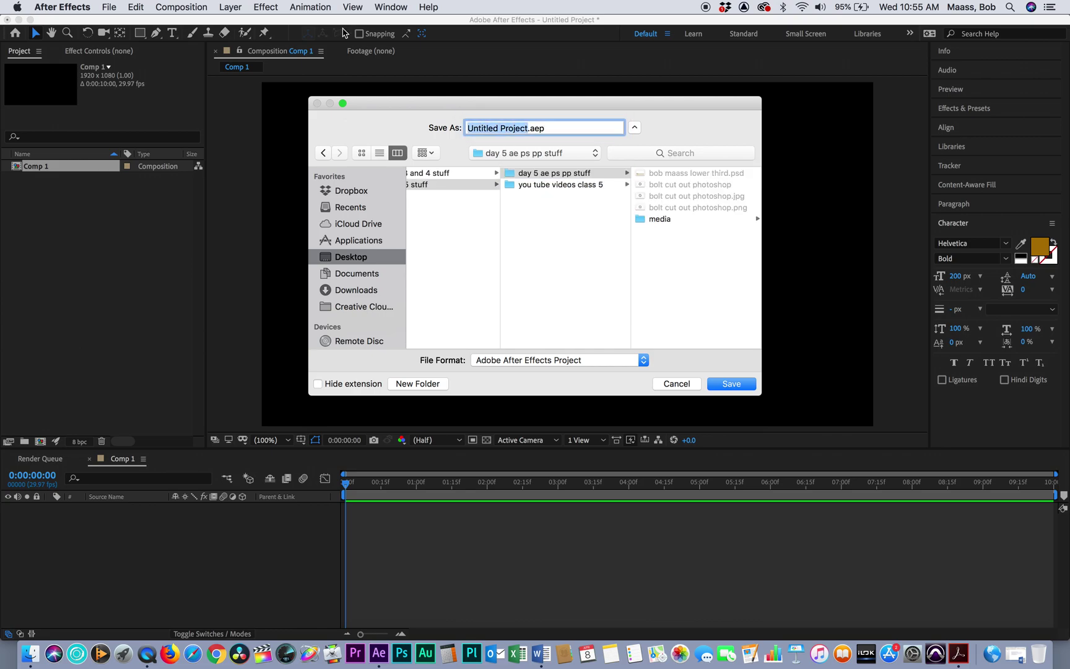
pyautogui.press('BackSpace')
pyautogui.write('ps lowe')
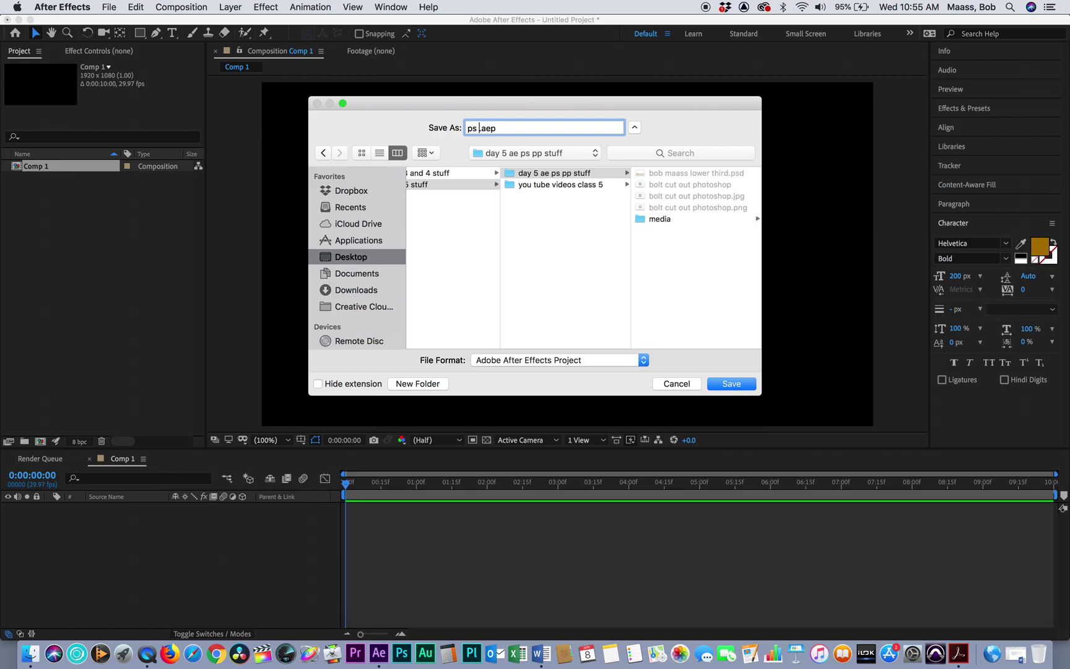
pyautogui.write('r third ae animation')
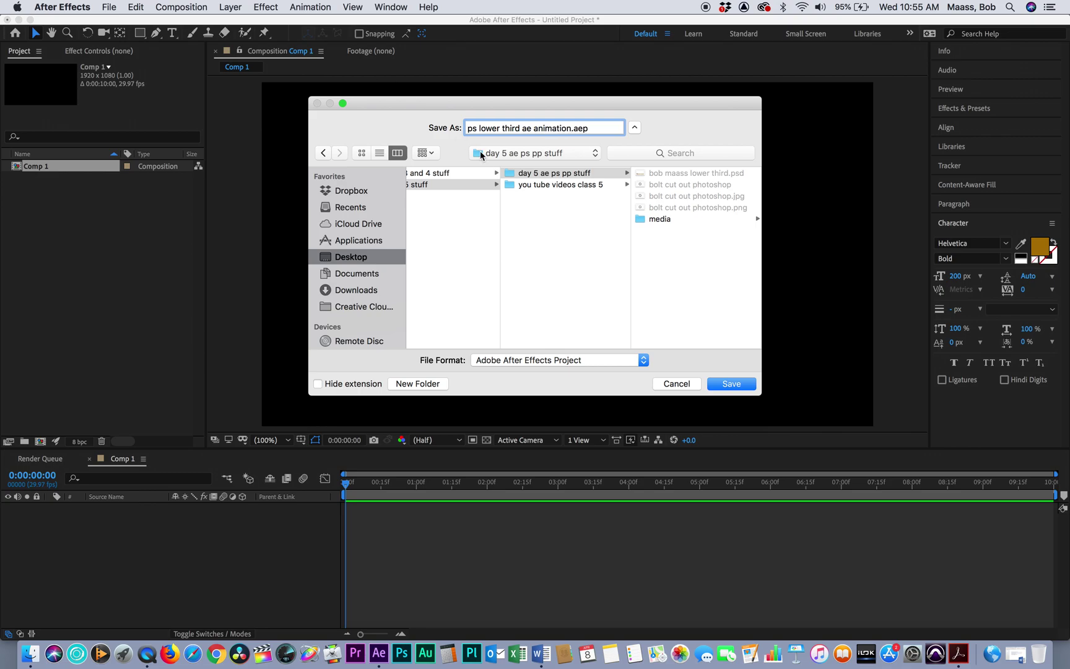
pyautogui.click(730, 385)
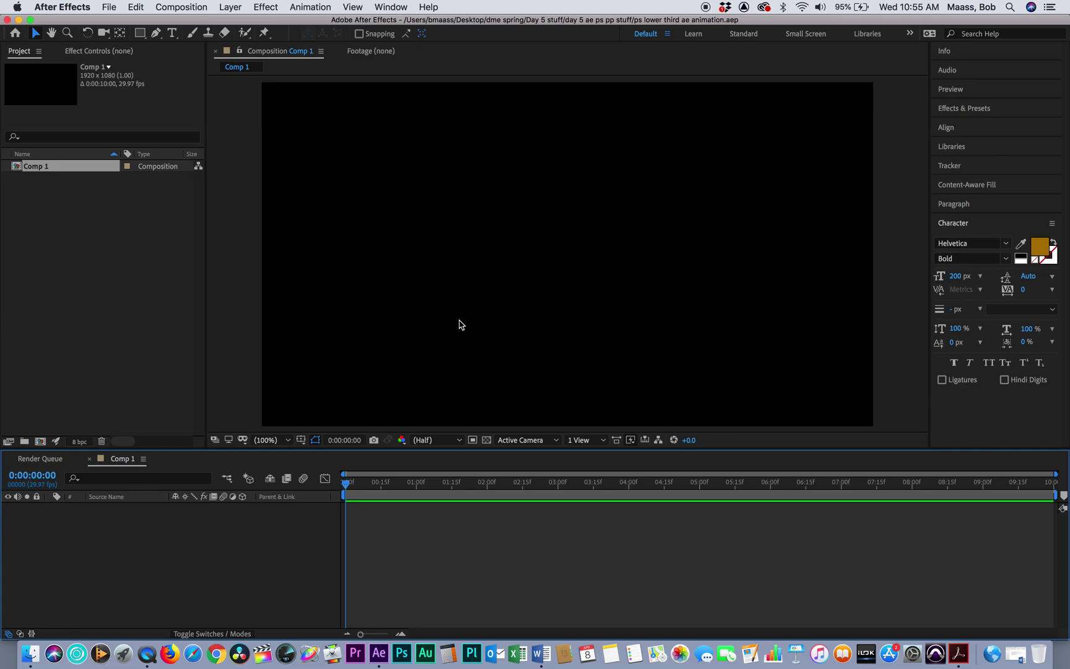
# Step: Import the lower third PSD file as a Composition with Editable Layer Styles
pyautogui.click(114, 251)
pyautogui.click(113, 7)
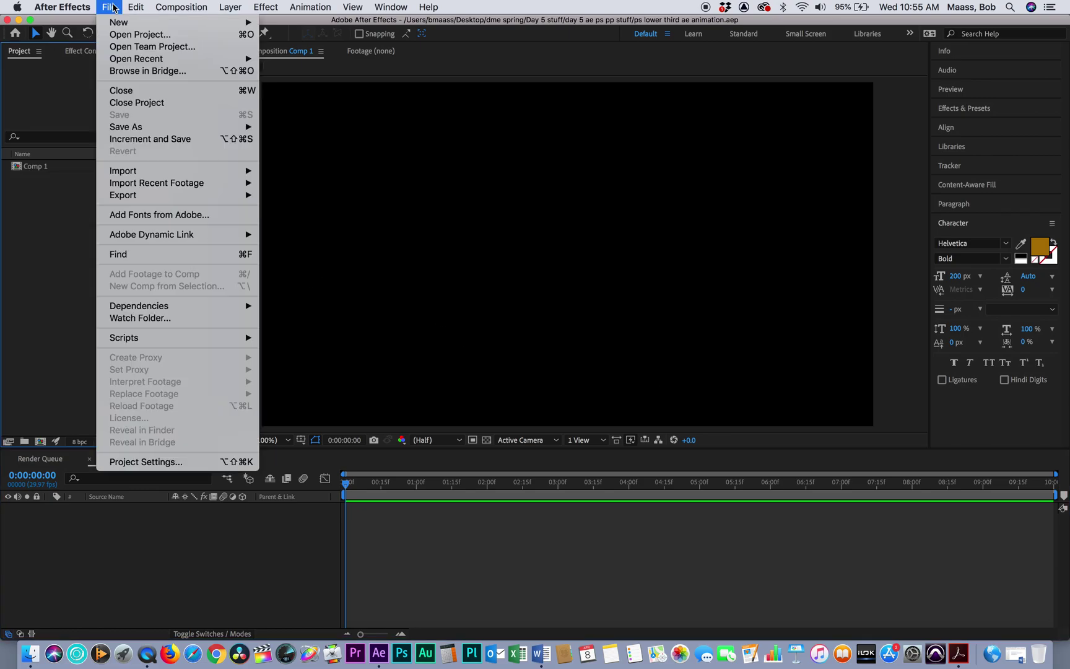
pyautogui.moveTo(132, 177)
pyautogui.click(310, 173)
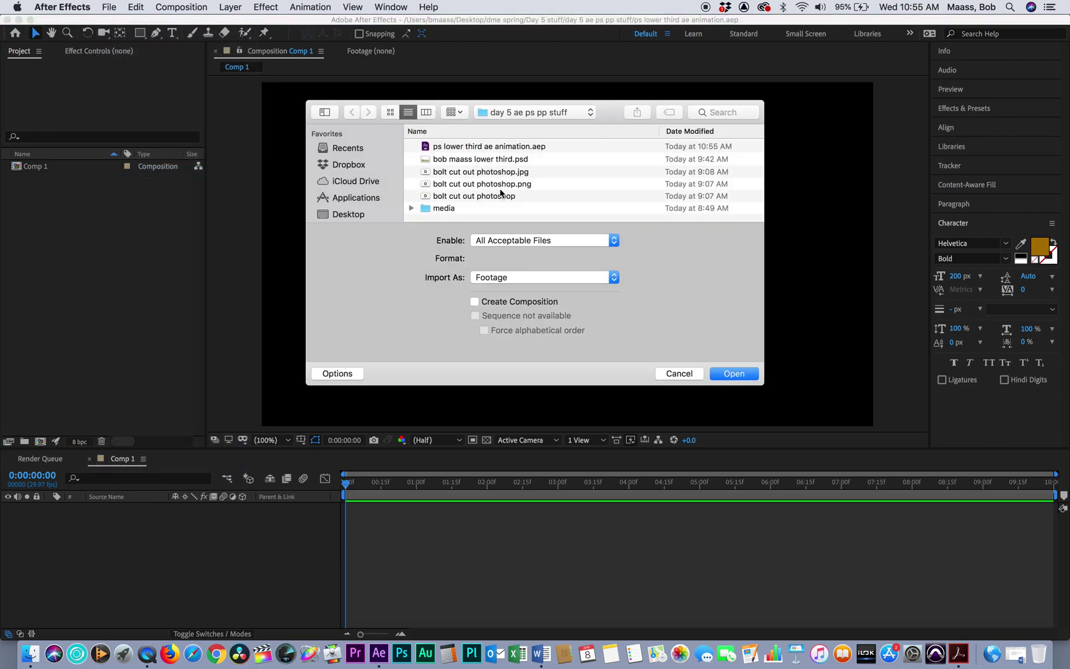
pyautogui.click(472, 162)
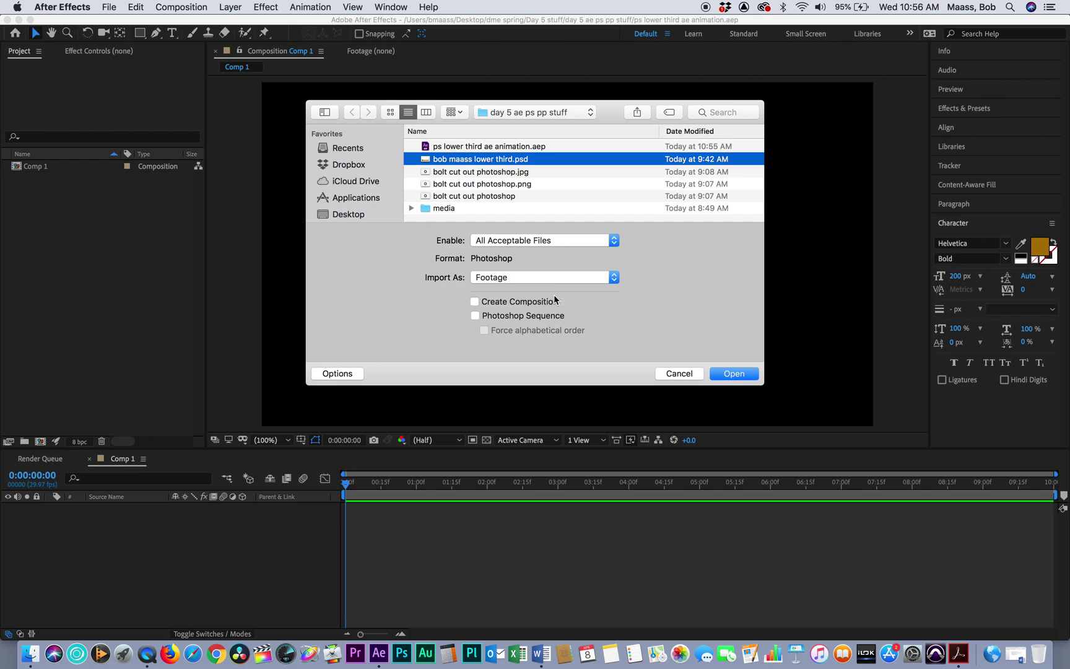
pyautogui.click(615, 279)
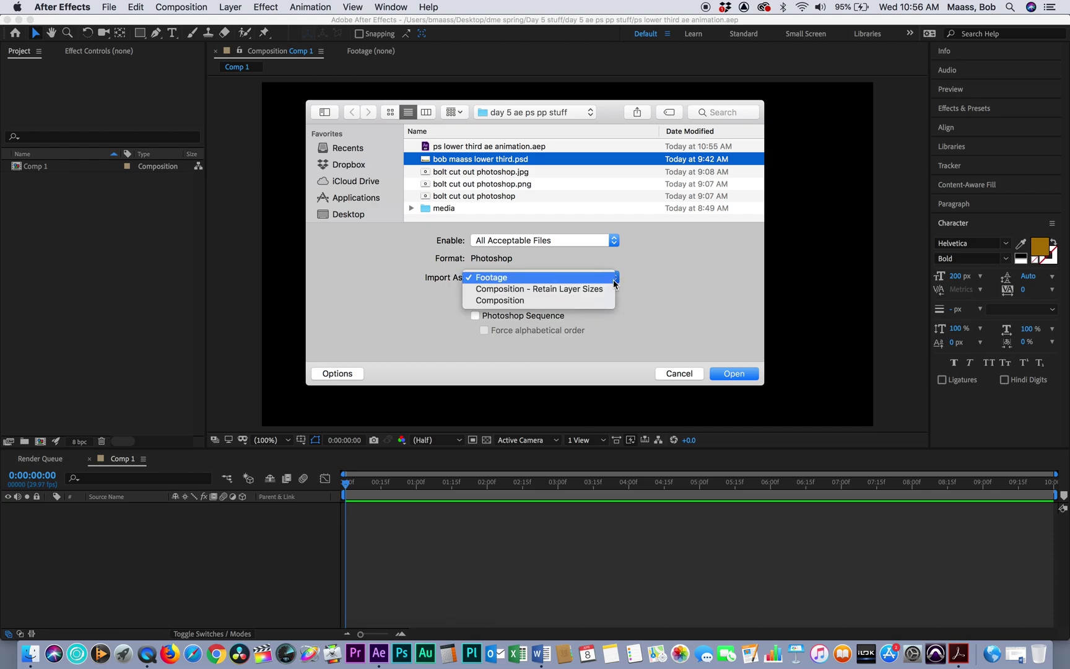
pyautogui.click(519, 301)
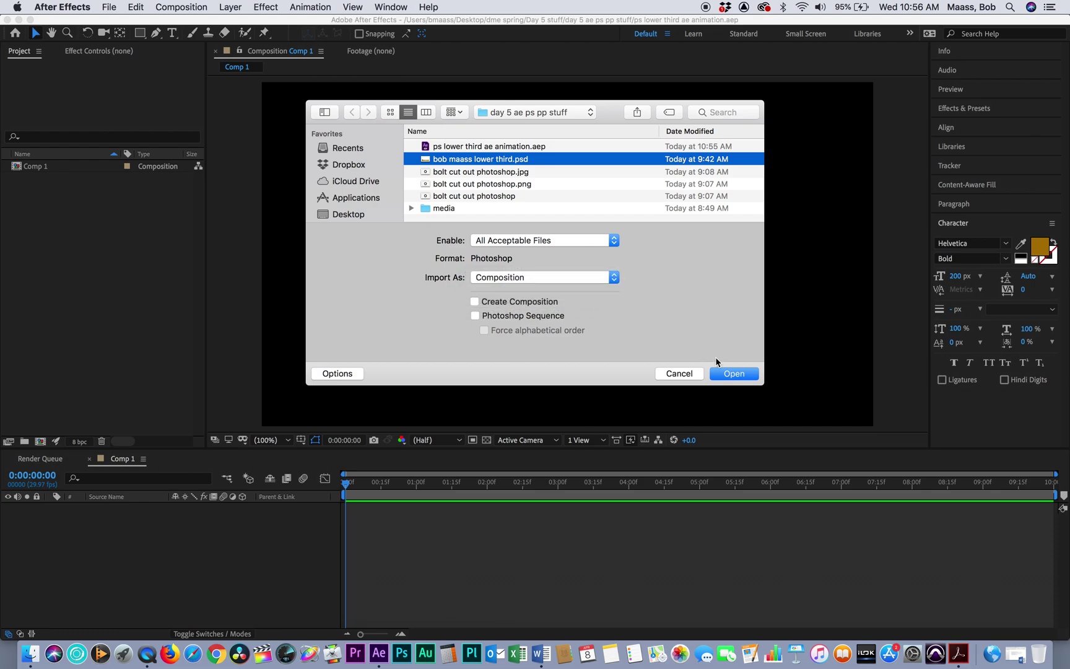
pyautogui.click(736, 374)
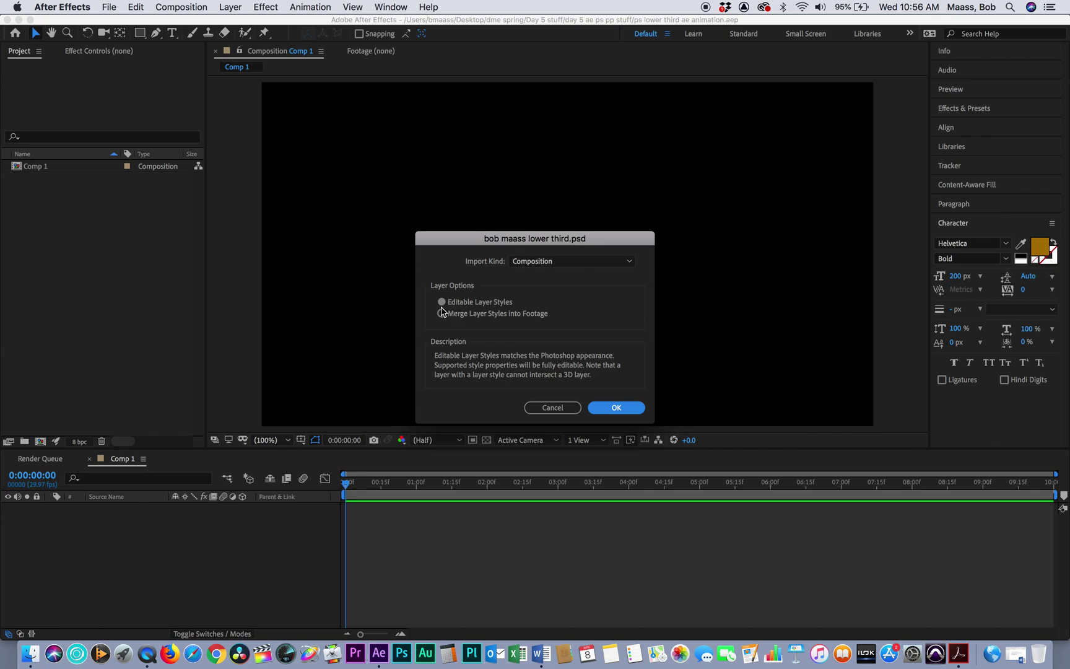
pyautogui.click(620, 408)
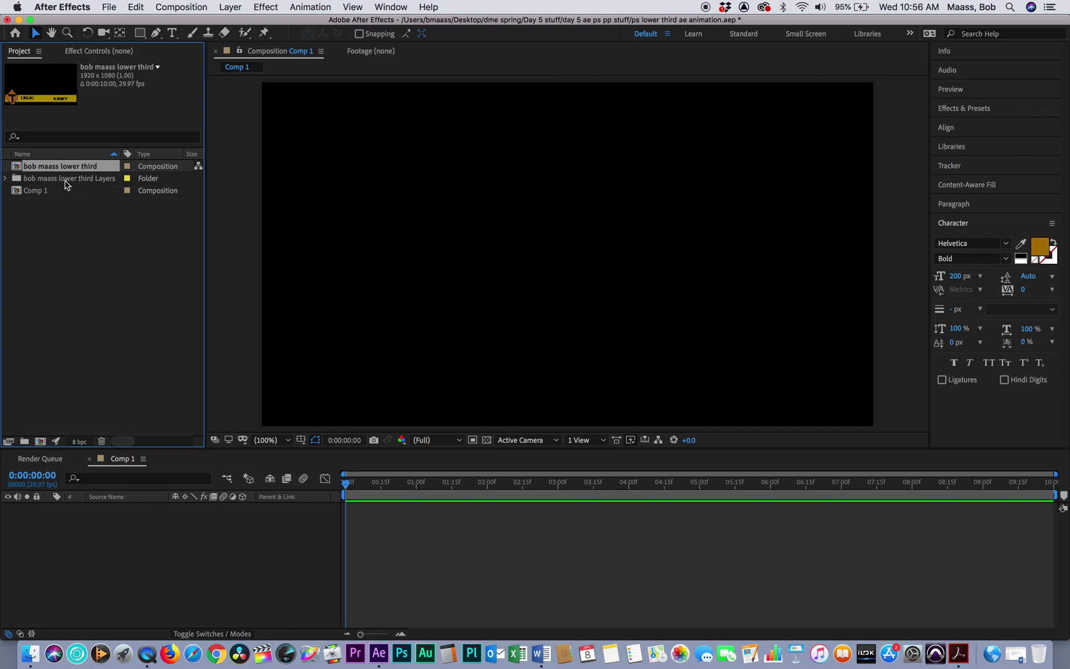
# Step: Examine each Photoshop layer in the imported lower third Layers folder, including the banner, name, Layer 1 and MCC instructor layers
pyautogui.click(6, 178)
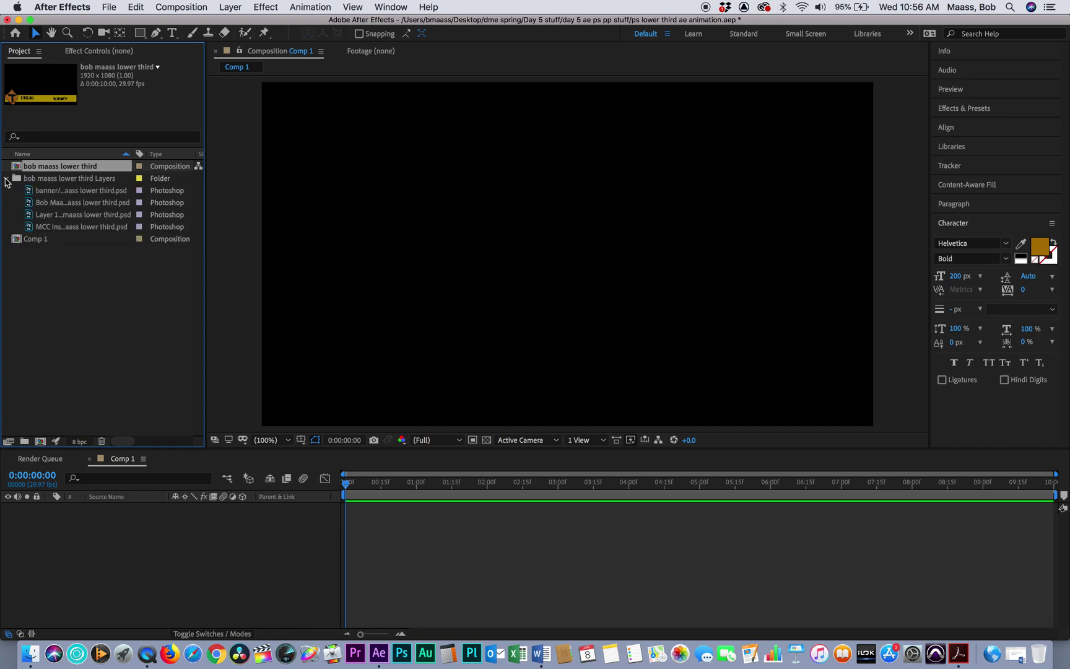
pyautogui.click(55, 189)
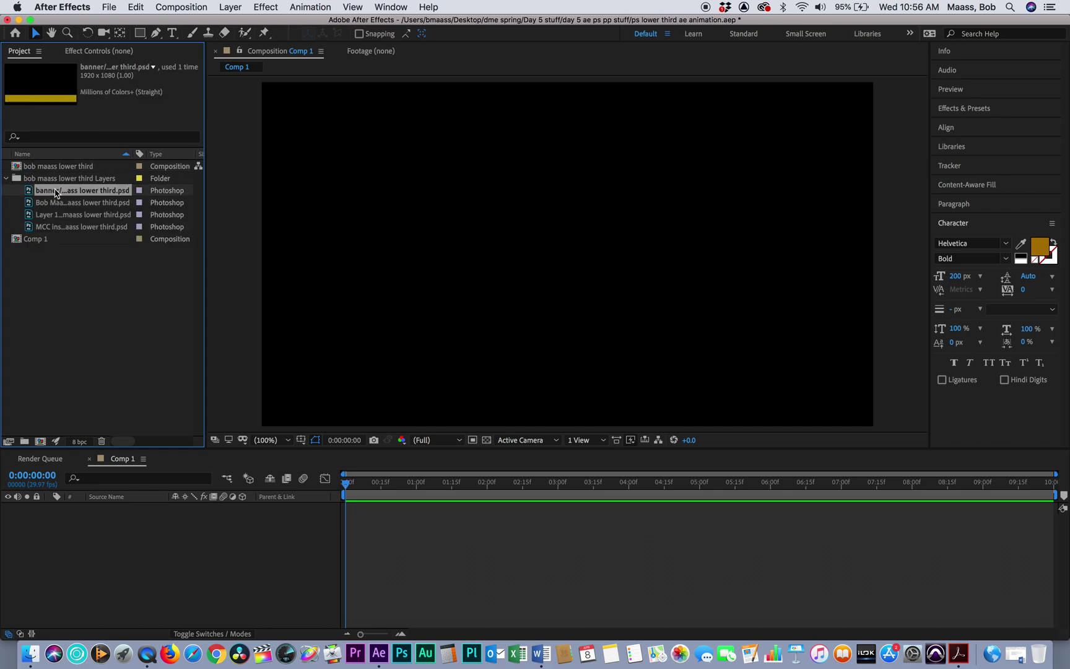
pyautogui.click(57, 203)
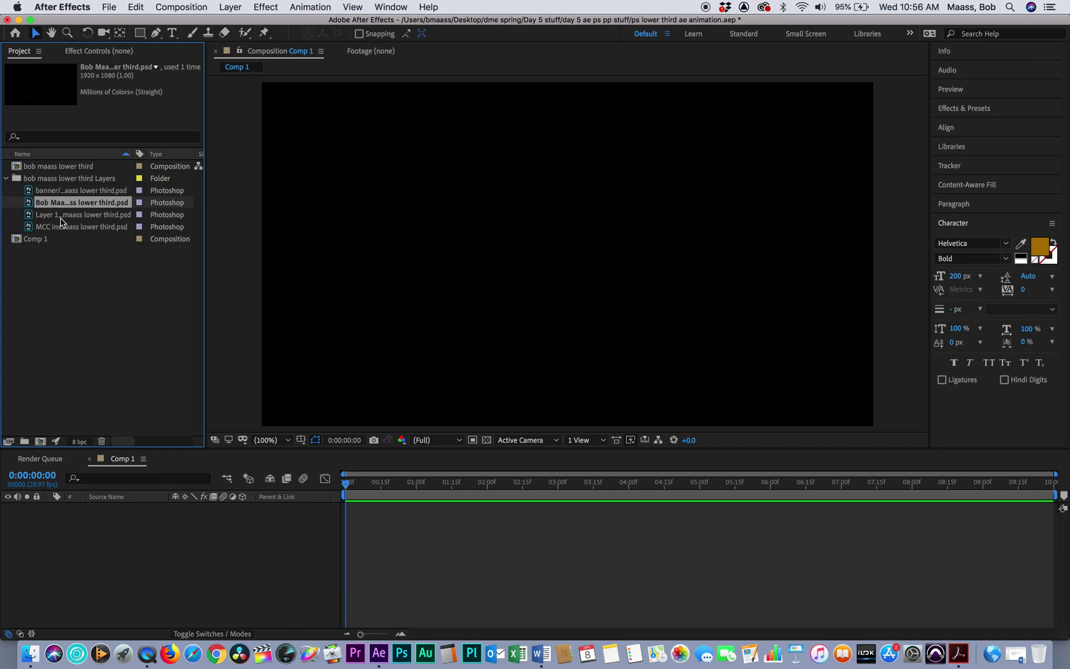
pyautogui.click(63, 218)
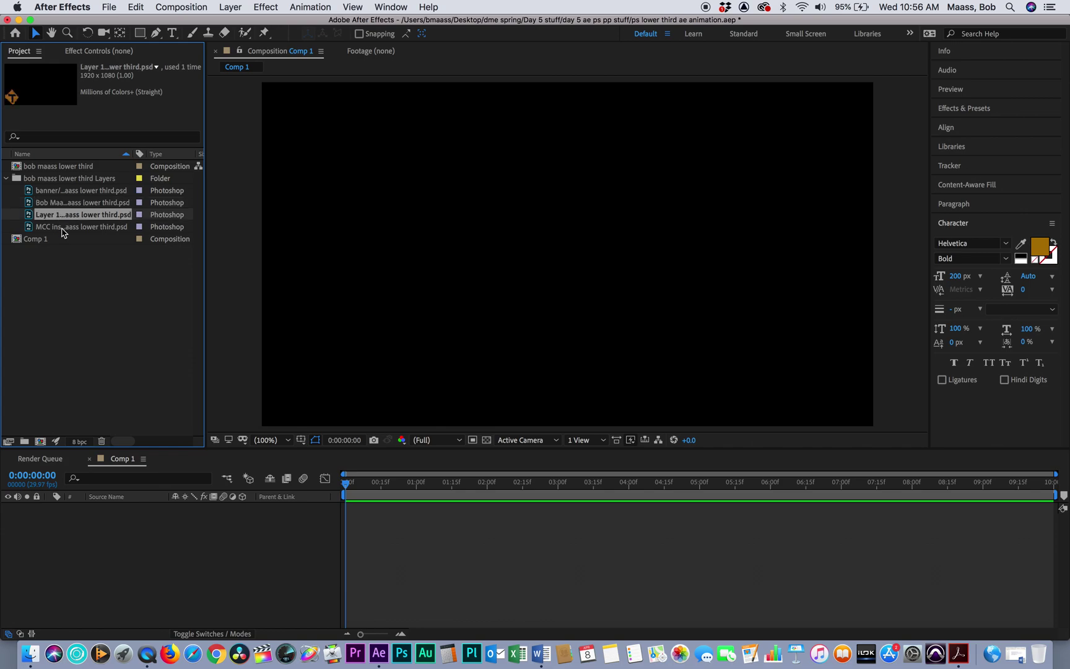
pyautogui.click(63, 229)
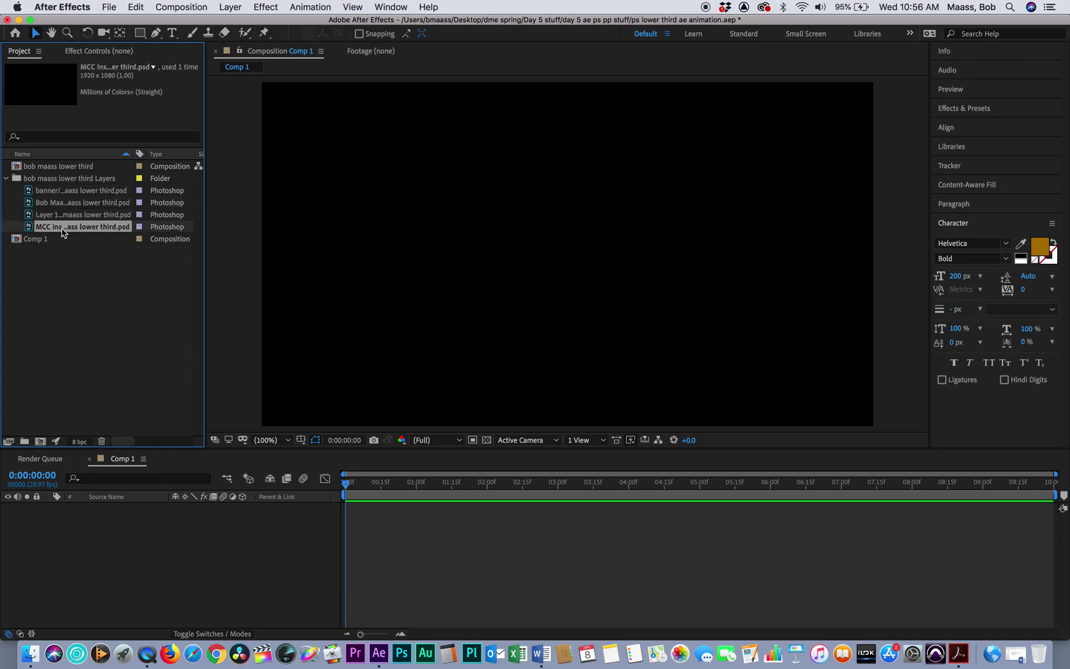
pyautogui.click(6, 179)
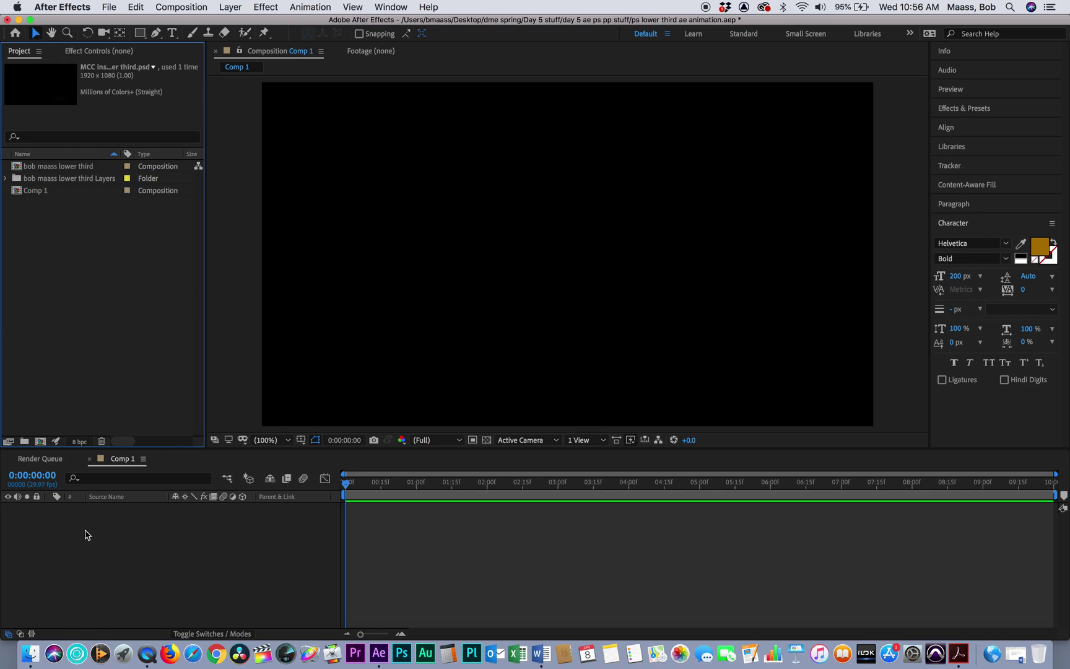
# Step: Open the imported lower third composition and hide every layer except the banner
pyautogui.doubleClick(17, 167)
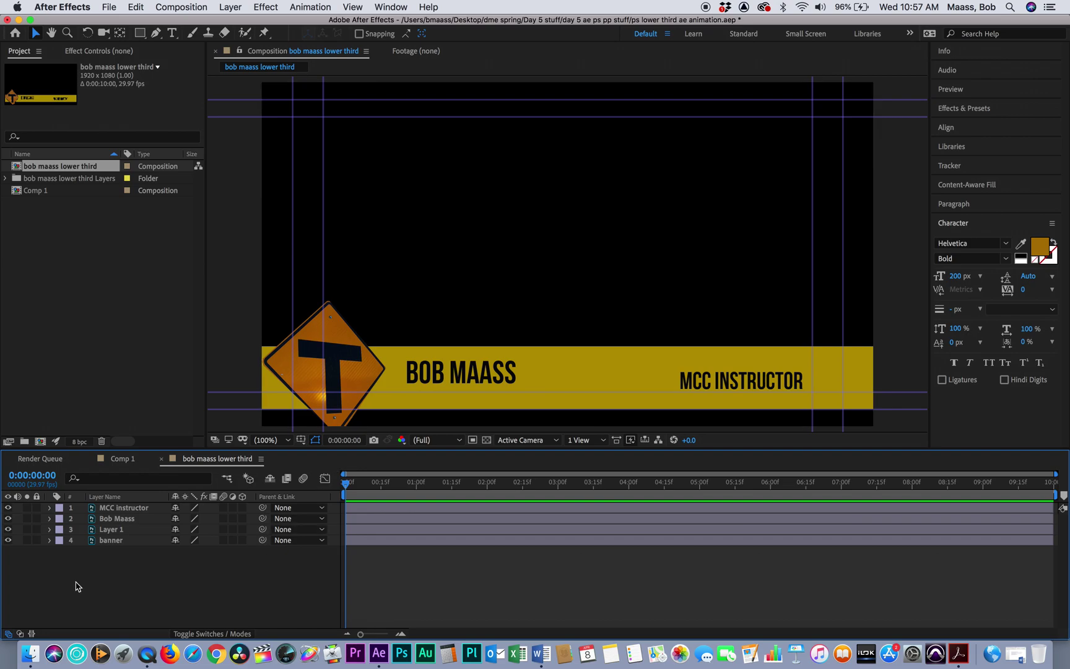
pyautogui.click(9, 510)
pyautogui.click(8, 519)
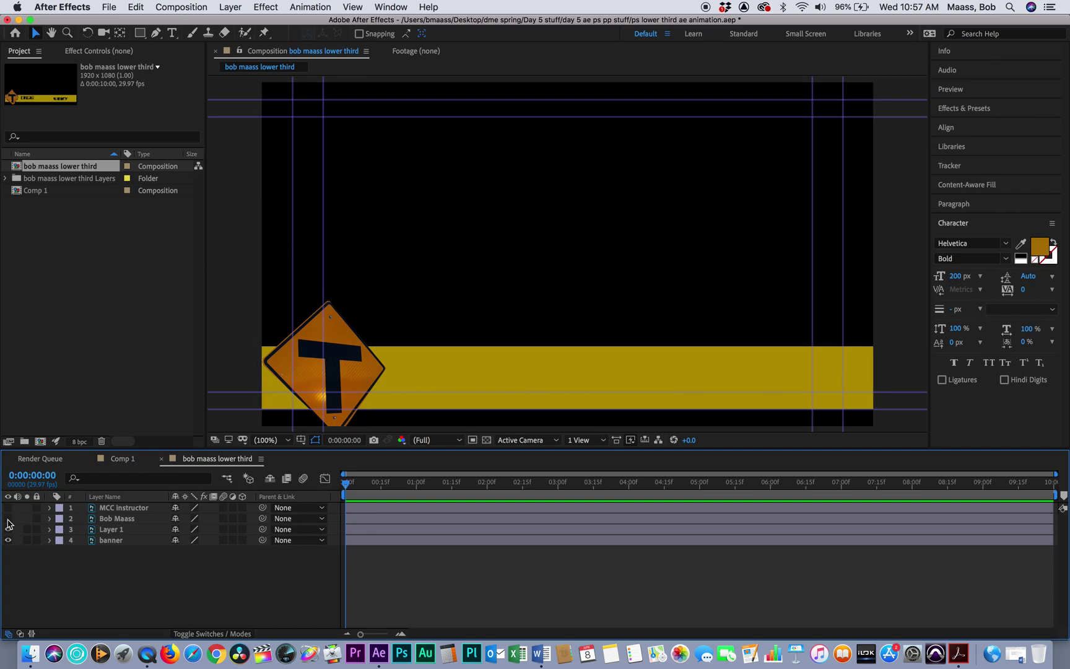
pyautogui.click(8, 530)
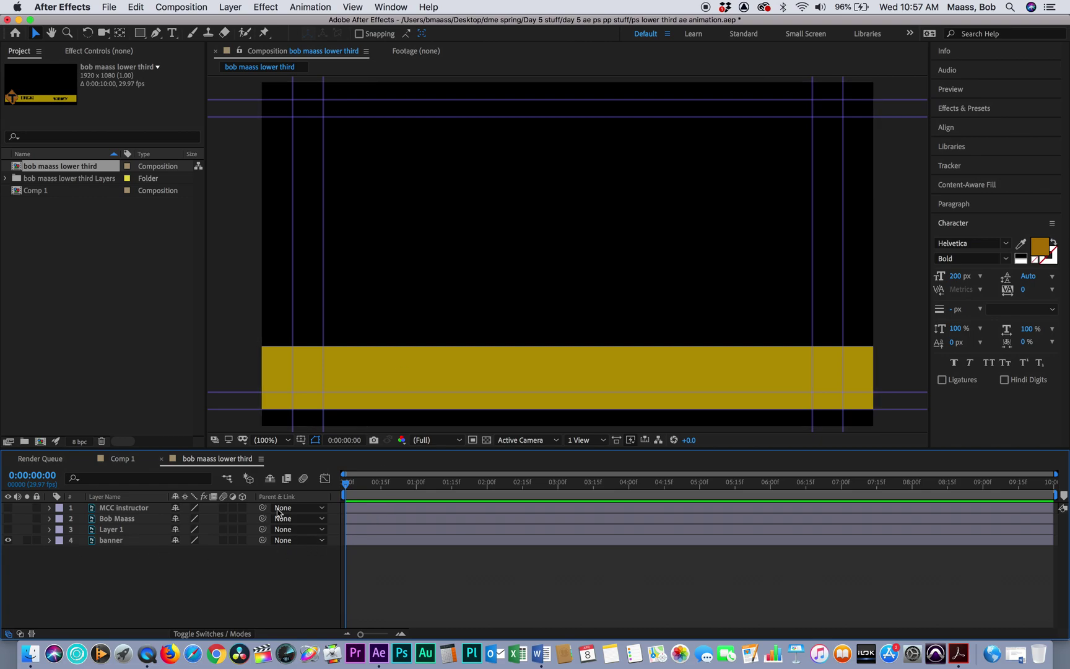
# Step: Enable Position keyframing on the banner at 0:00:00:15 and move the banner past the frame's right edge to about 2892, 486
pyautogui.click(381, 493)
pyautogui.click(50, 540)
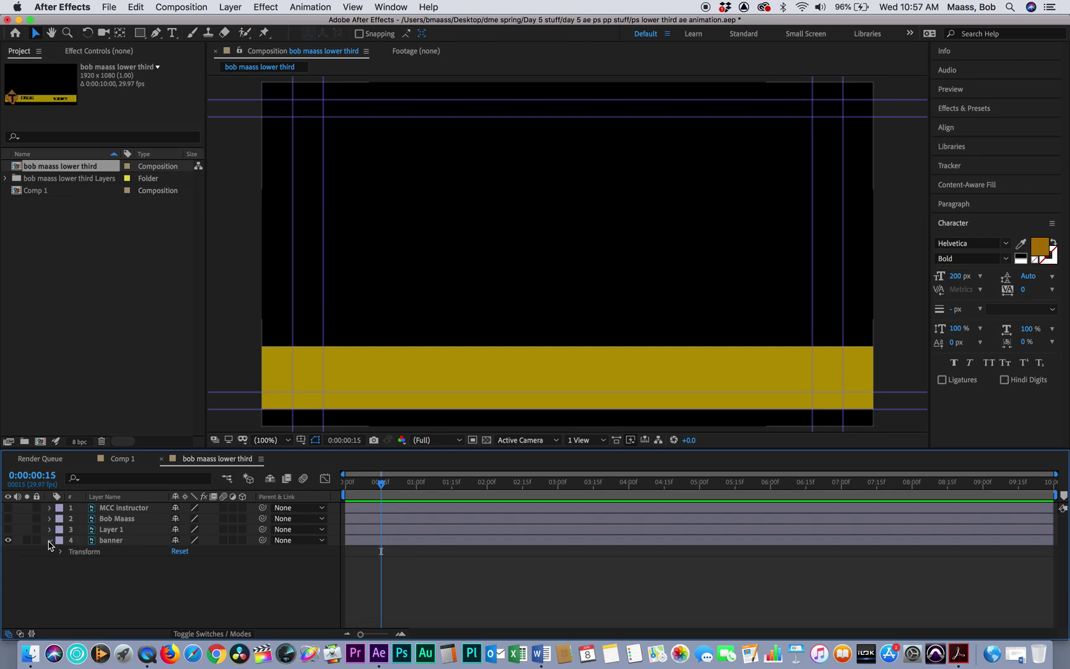
pyautogui.click(61, 551)
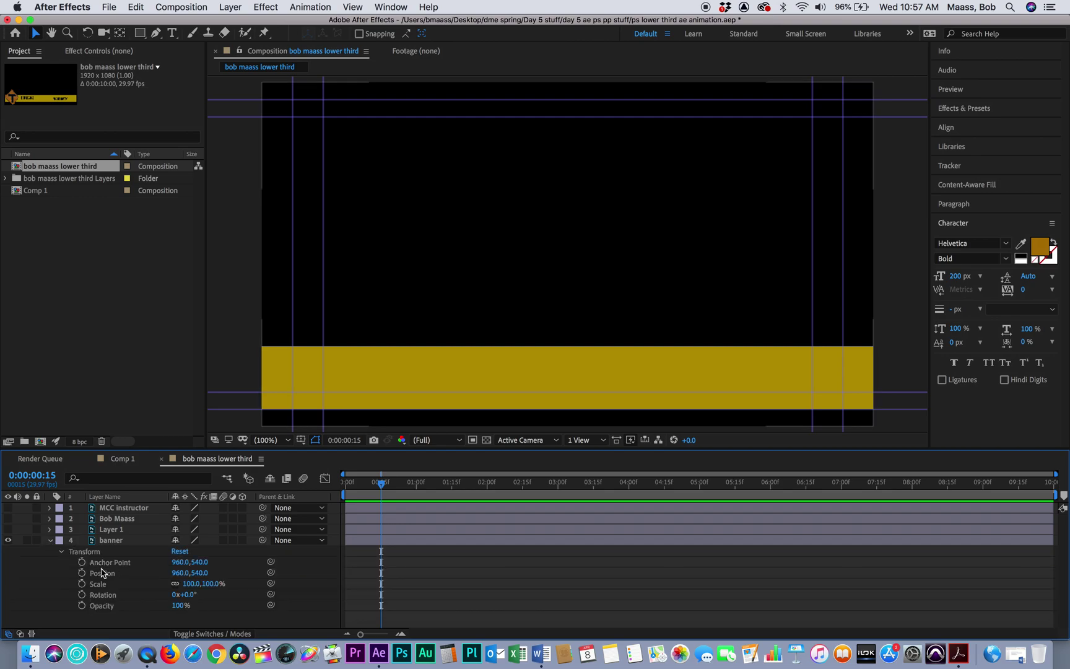
pyautogui.click(81, 572)
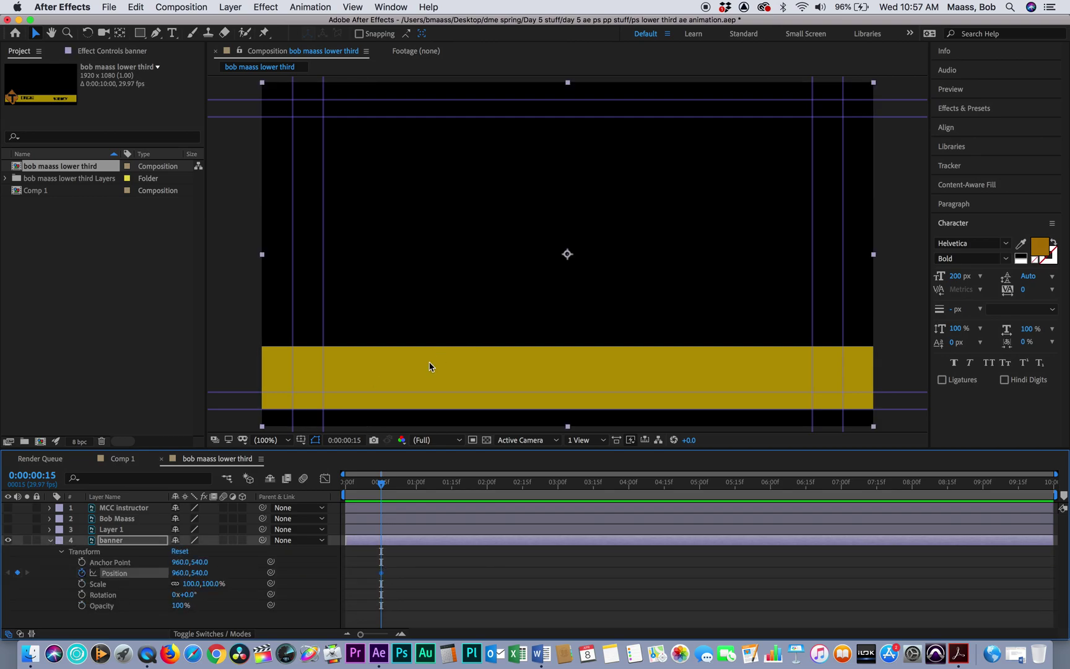
pyautogui.moveTo(426, 365); pyautogui.dragTo(910, 383)
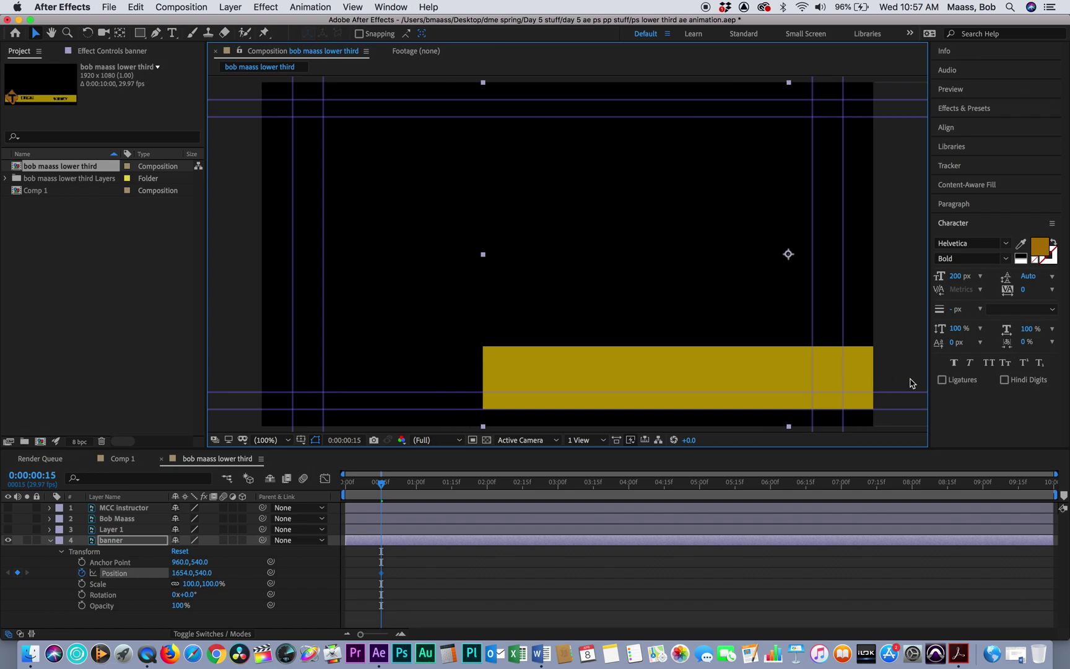
pyautogui.moveTo(788, 382); pyautogui.dragTo(1016, 385)
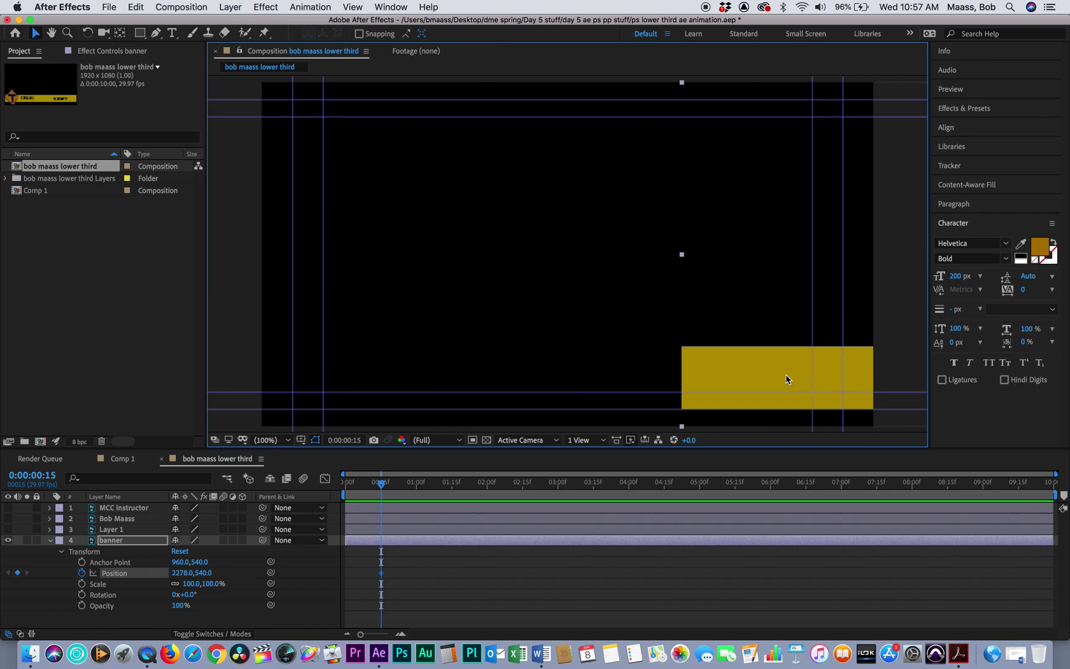
pyautogui.moveTo(781, 379); pyautogui.dragTo(976, 362)
# Step: Try to key the banner back inside the frame at 0:00:00:00, then delete that keyframe
pyautogui.moveTo(383, 483); pyautogui.dragTo(317, 485)
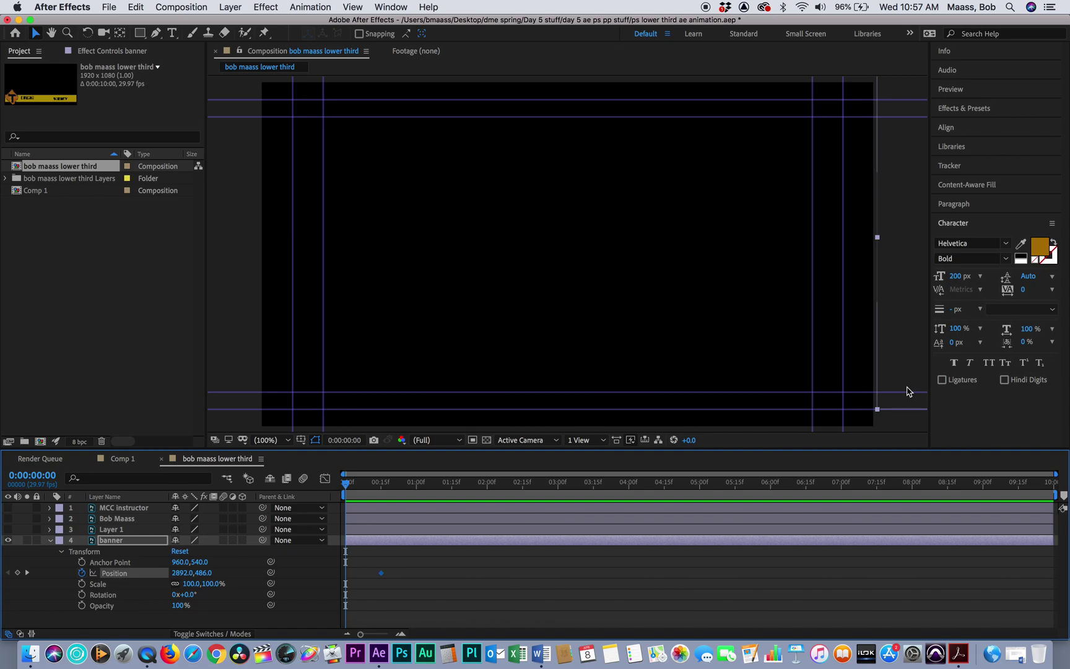
pyautogui.moveTo(908, 391); pyautogui.dragTo(295, 406)
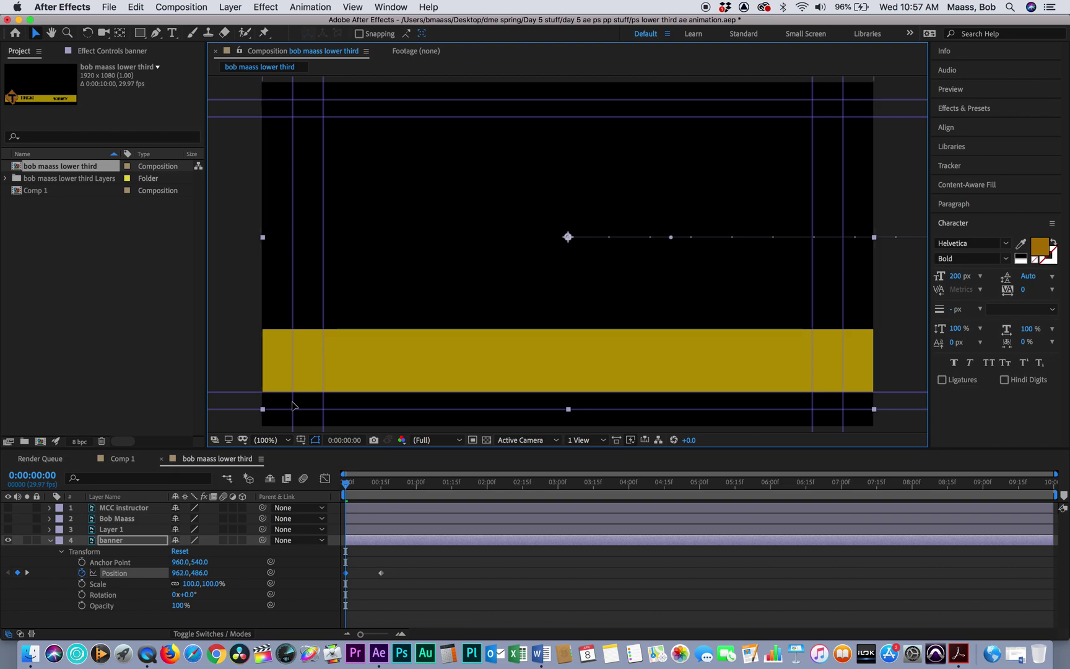
pyautogui.moveTo(293, 406); pyautogui.dragTo(274, 427)
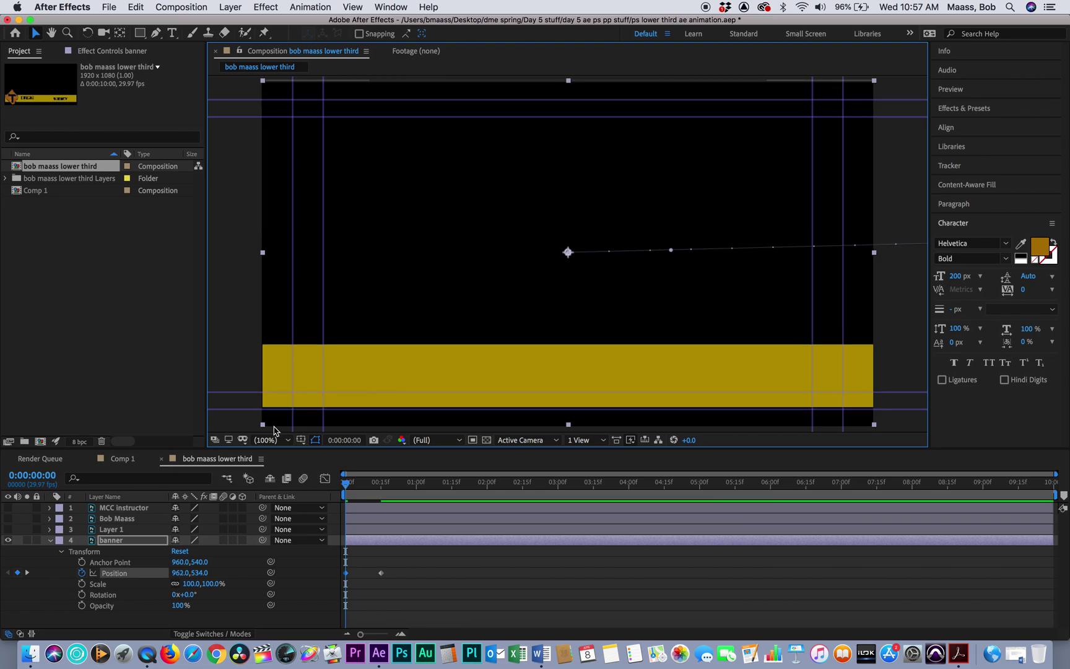
pyautogui.press('Delete')
pyautogui.moveTo(346, 488)
pyautogui.mouseDown()
pyautogui.moveTo(383, 490)
pyautogui.moveTo(335, 494)
pyautogui.mouseUp()
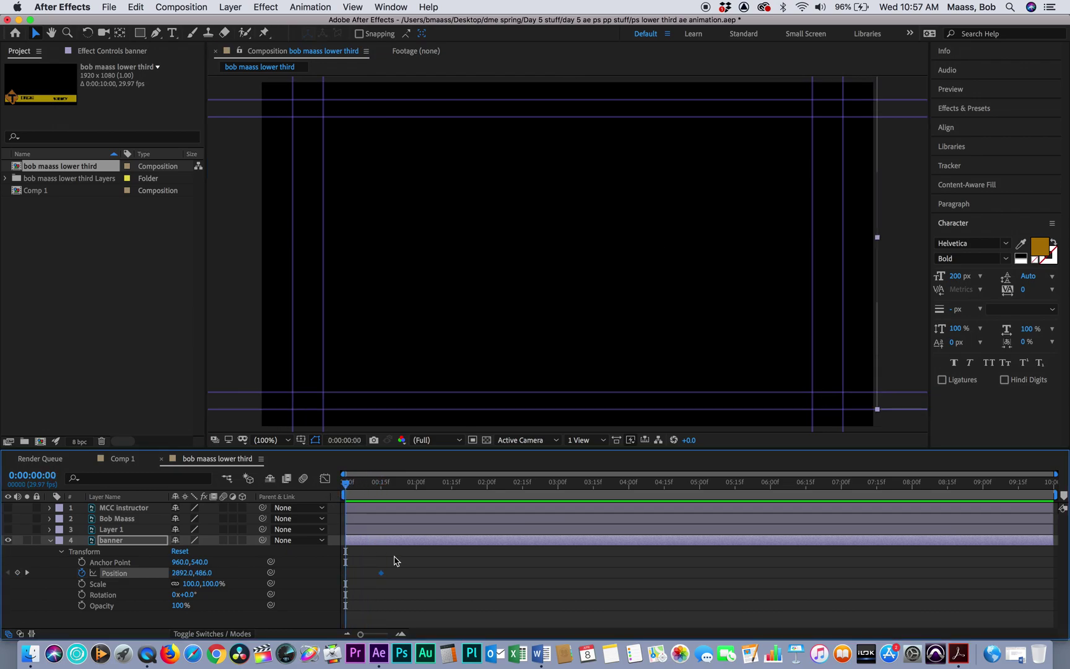
# Step: Move the off-screen Position keyframe to the composition's start and key the banner across the frame at 0:00:00:15, about 962, 486
pyautogui.moveTo(383, 574); pyautogui.dragTo(344, 573)
pyautogui.moveTo(349, 489); pyautogui.dragTo(382, 489)
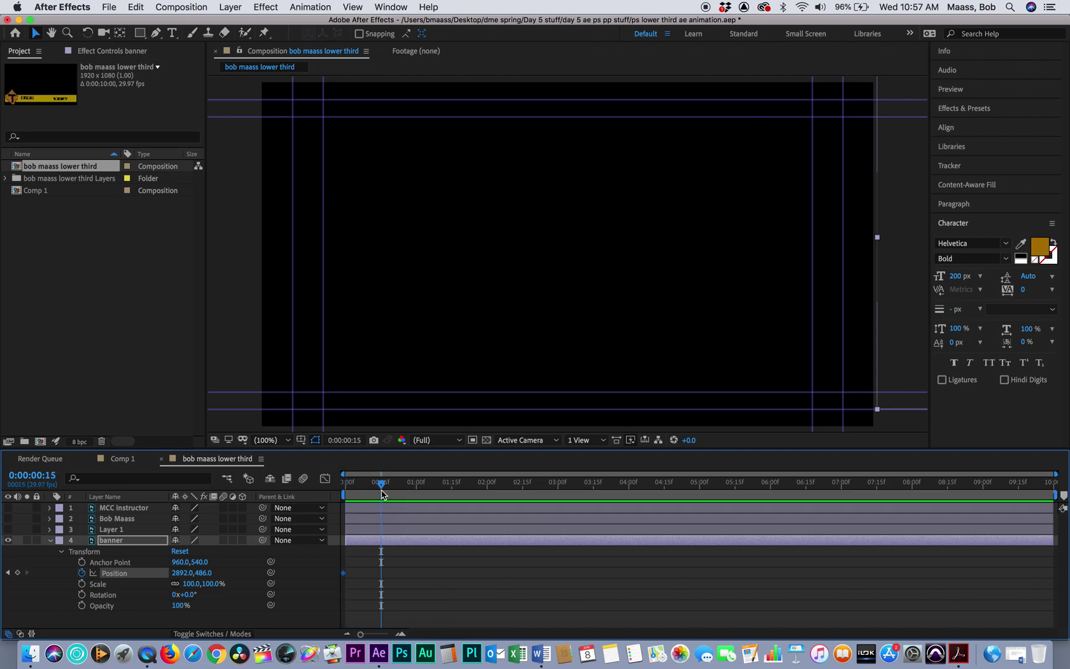
pyautogui.click(900, 383)
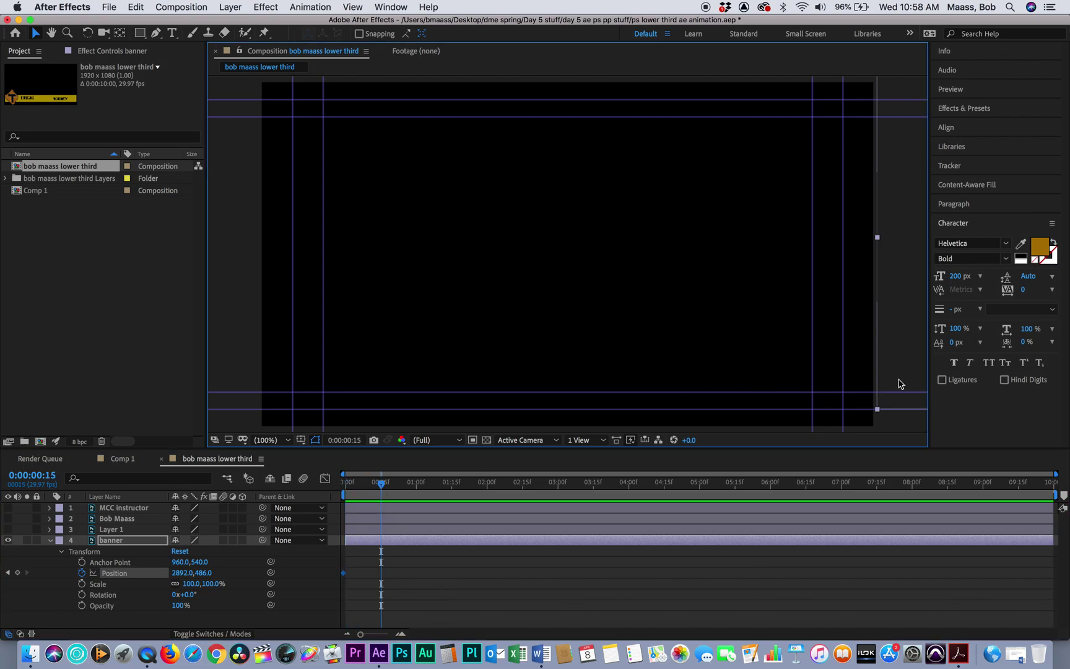
pyautogui.moveTo(899, 383); pyautogui.dragTo(282, 446)
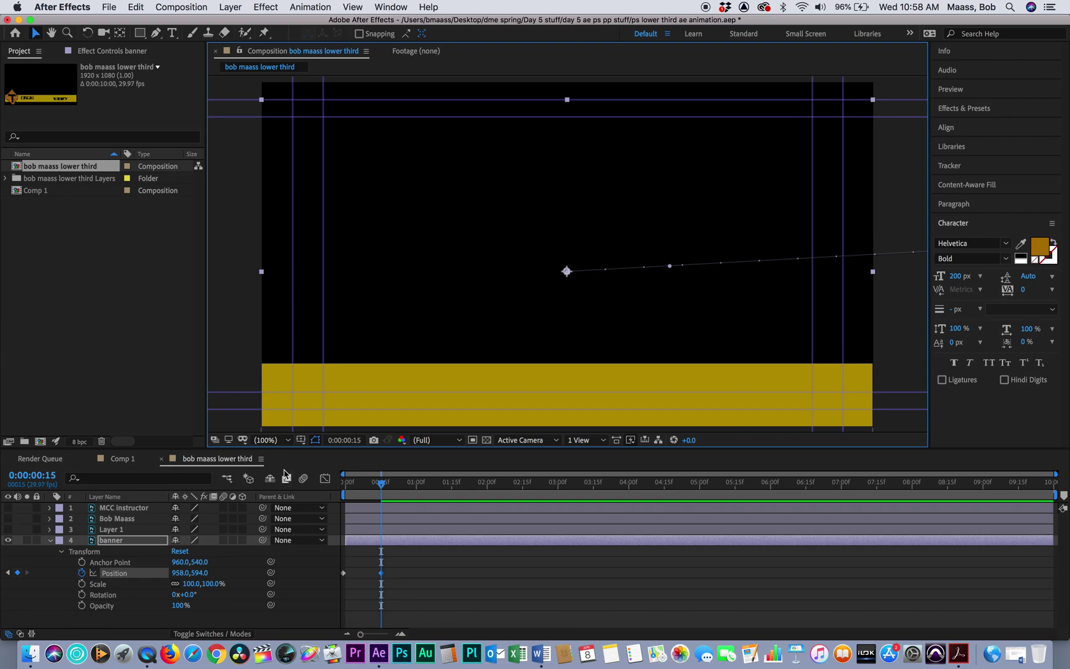
pyautogui.press('super+z')
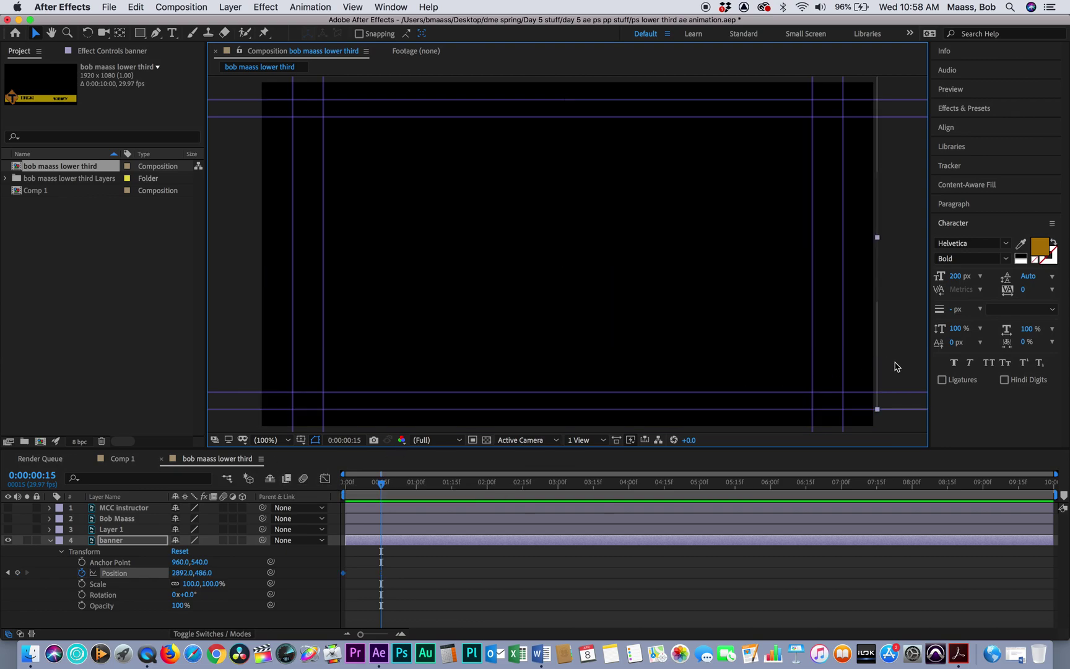
pyautogui.moveTo(895, 366); pyautogui.dragTo(280, 391)
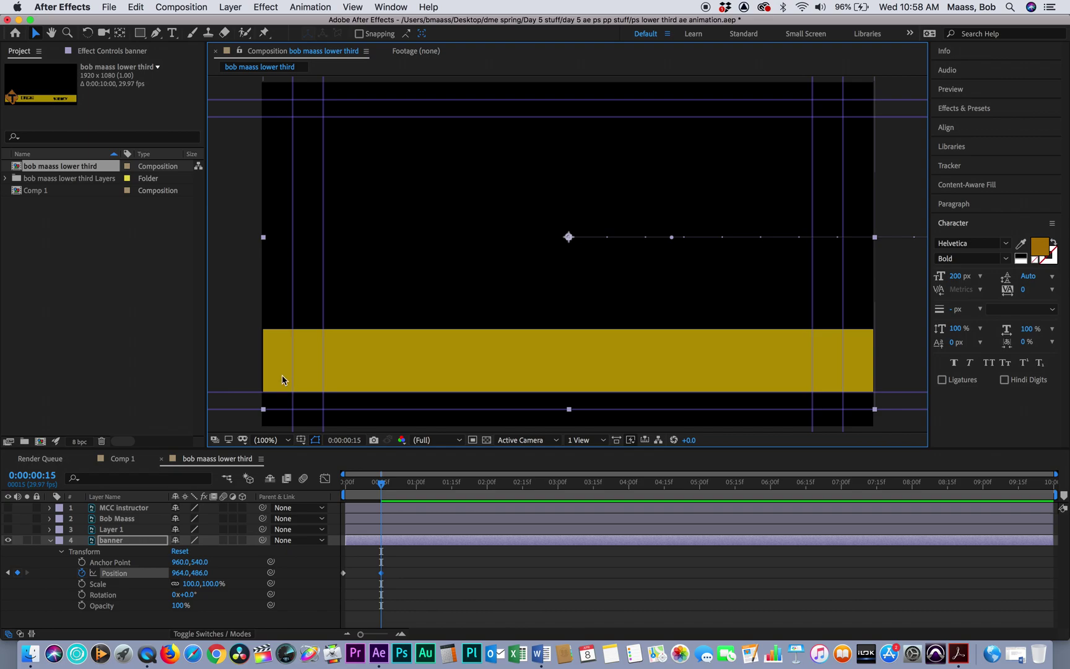
pyautogui.moveTo(346, 358); pyautogui.dragTo(347, 361)
# Step: Enable motion blur for the composition and all four layers, and preview the banner sliding in up to 0:00:00:15
pyautogui.click(303, 479)
pyautogui.moveTo(223, 540); pyautogui.dragTo(224, 523)
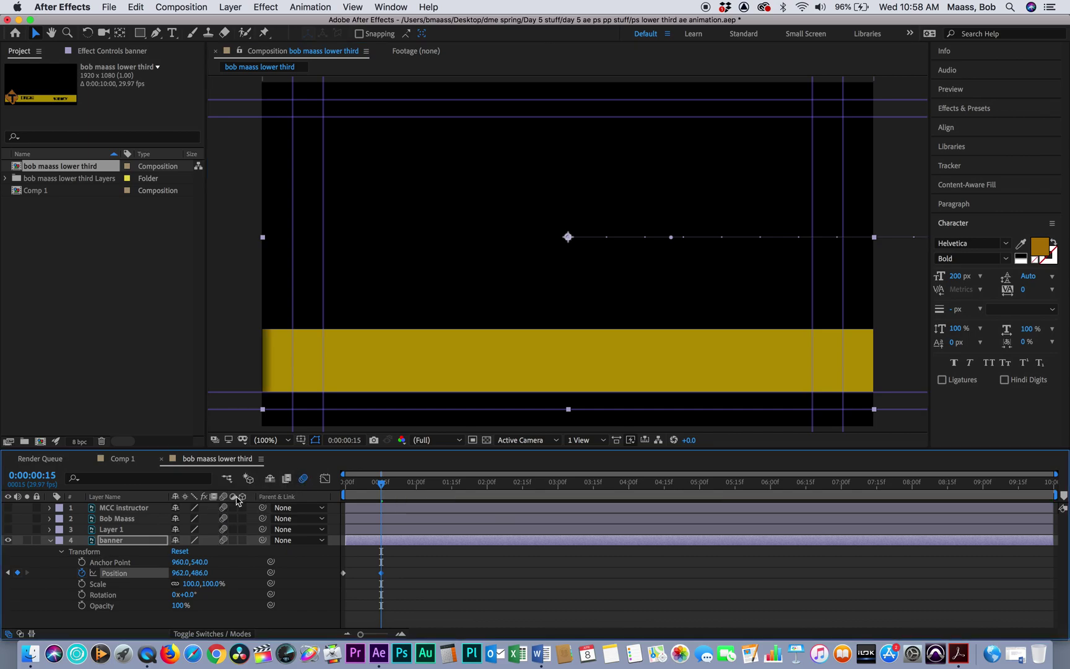
pyautogui.press('space')
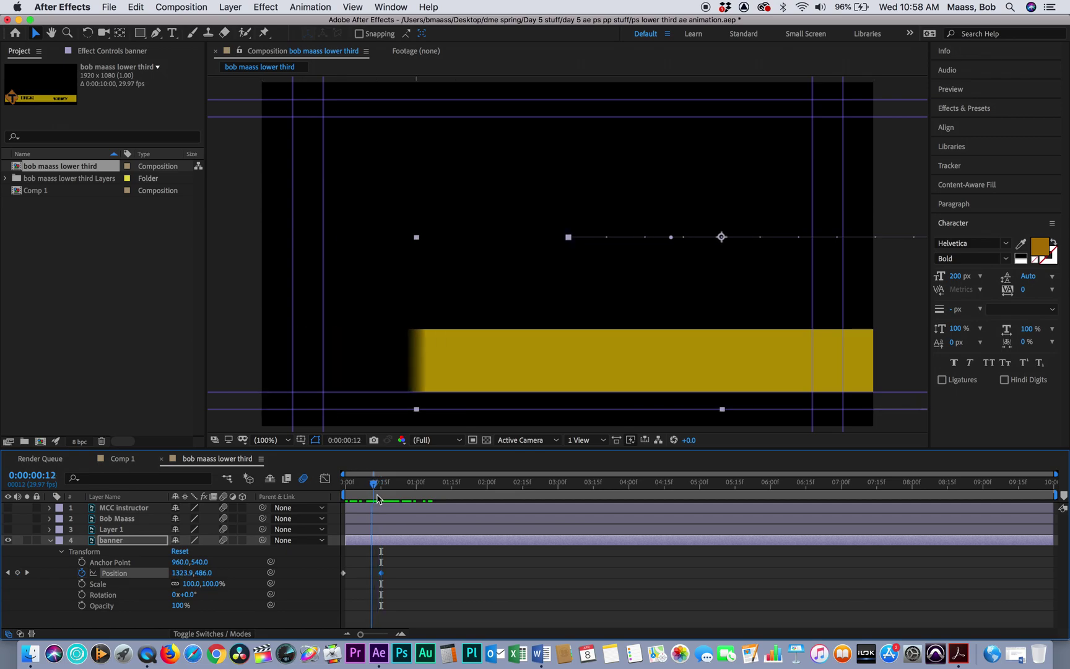
pyautogui.click(390, 500)
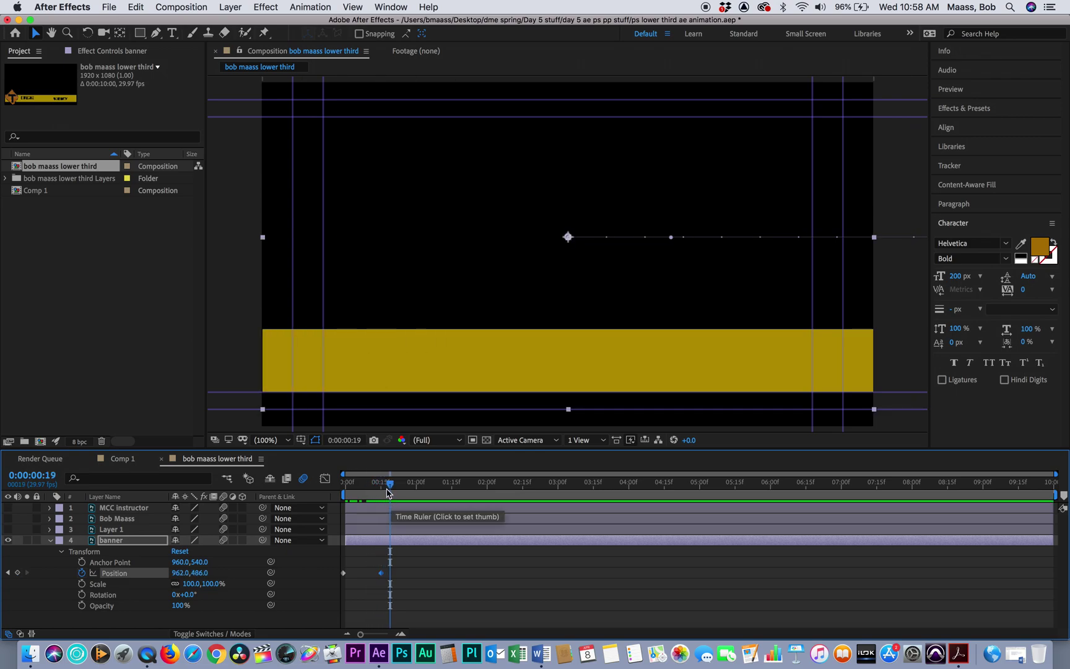
pyautogui.moveTo(387, 493); pyautogui.dragTo(381, 494)
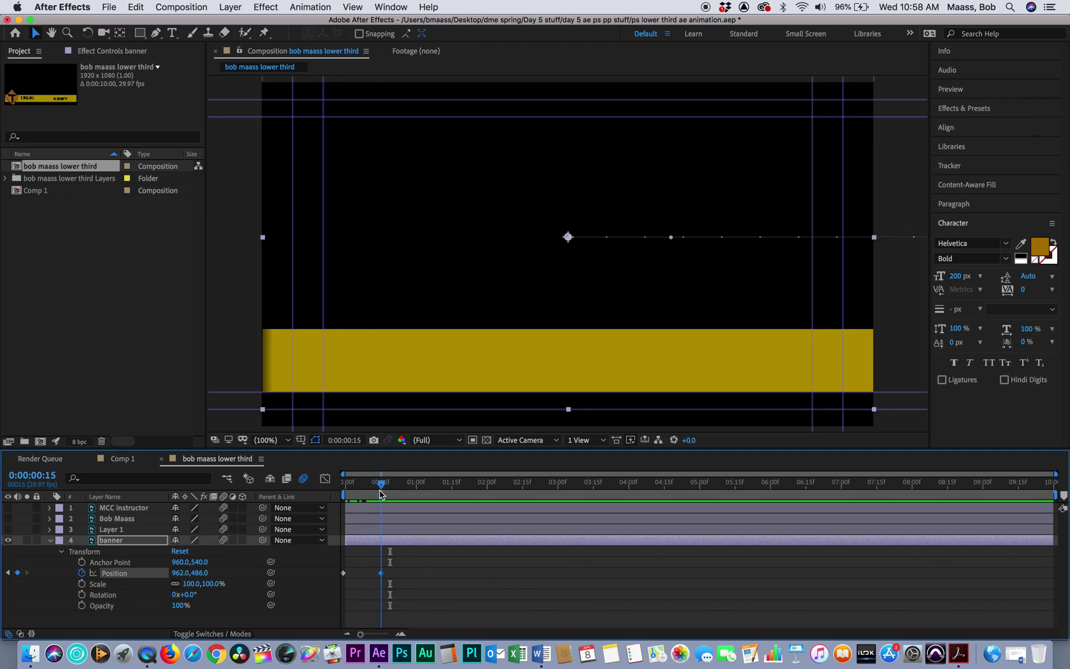
# Step: Show the name layer over the banner to check how the text sits on it, and reveal the banner's Transform properties
pyautogui.click(50, 541)
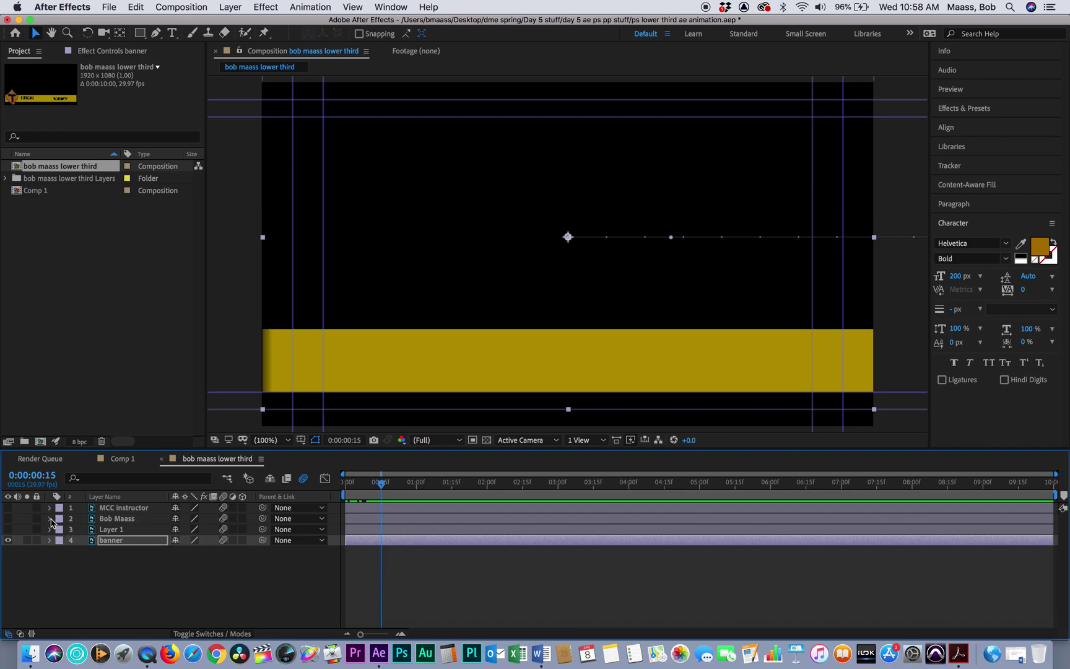
pyautogui.click(50, 520)
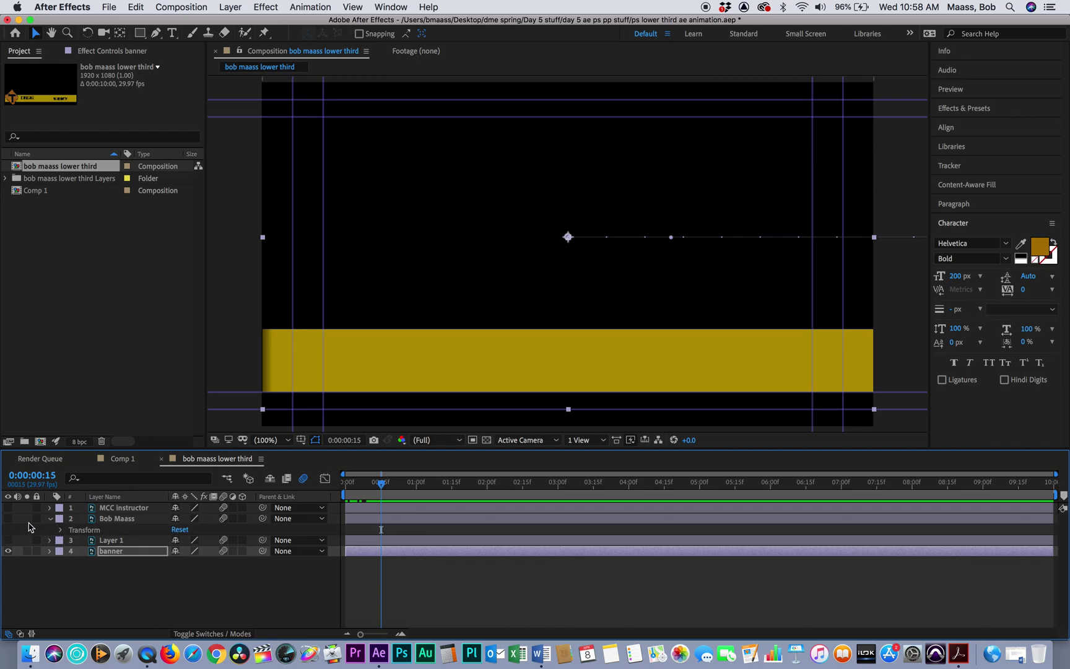
pyautogui.click(8, 519)
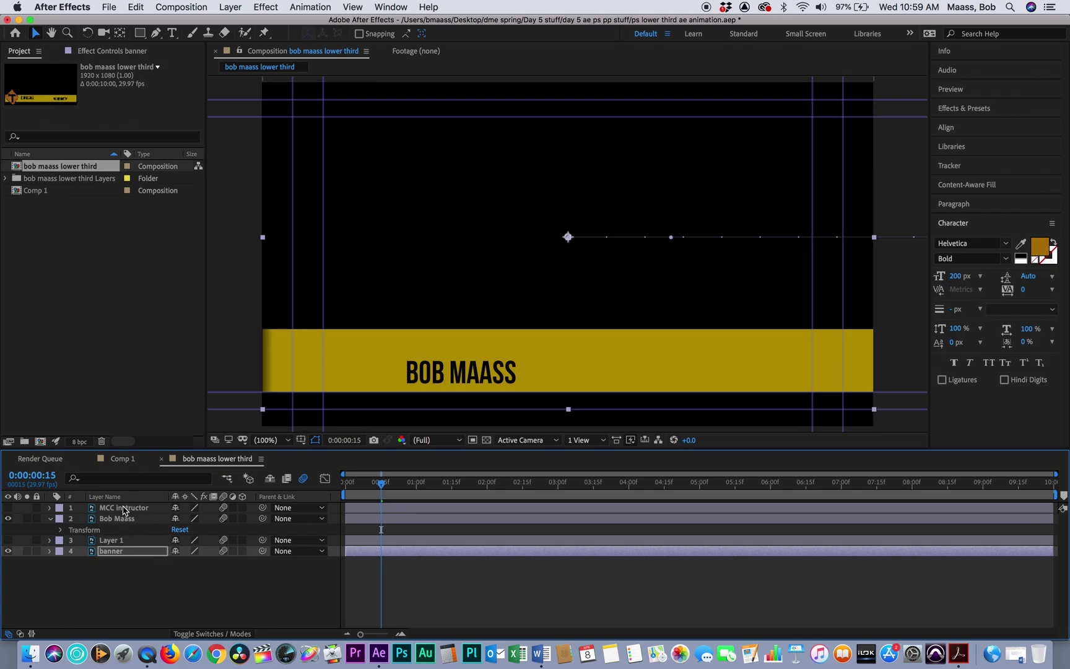
pyautogui.click(127, 551)
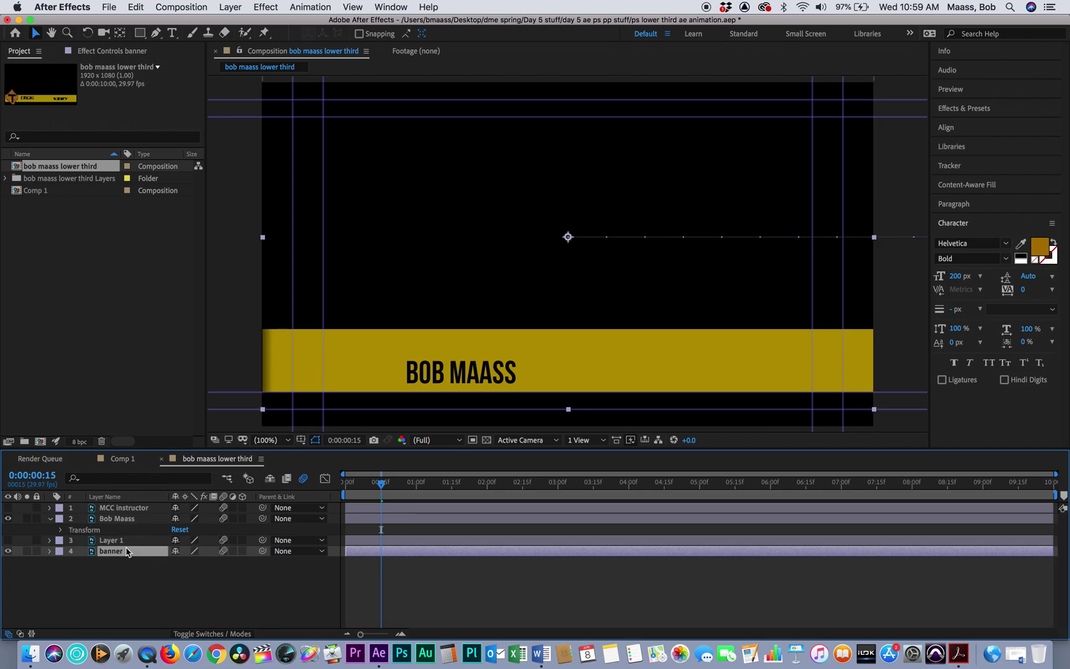
pyautogui.click(49, 553)
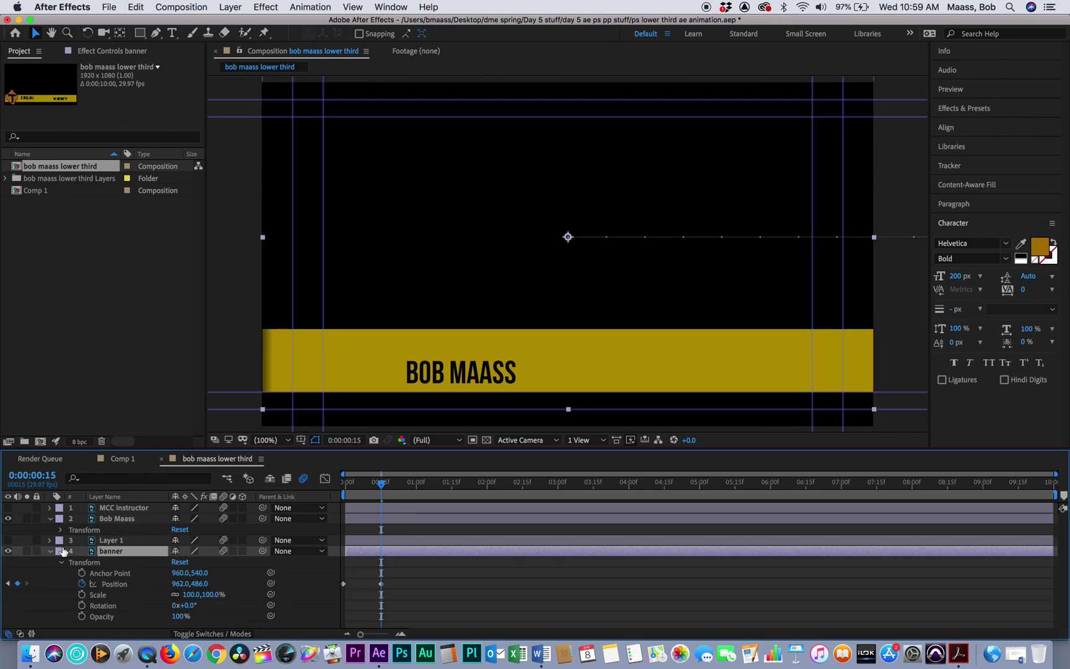
pyautogui.click(343, 372)
pyautogui.click(344, 380)
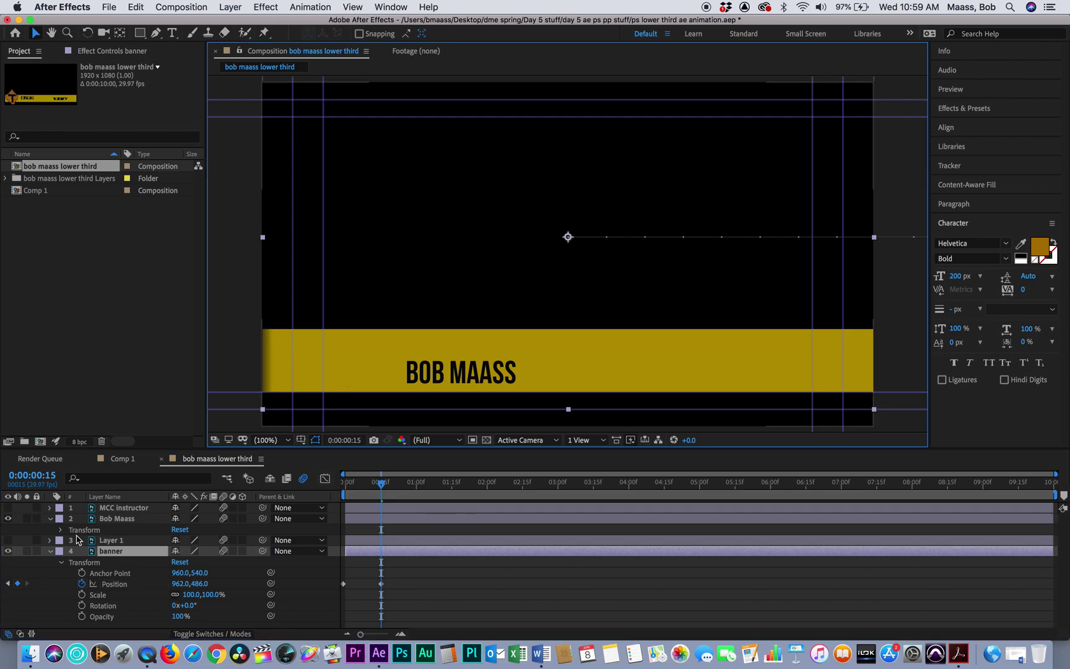
# Step: Hide the name layer, lower the banner to about 956, 538 at 0:00:00:15, and preview the slide-in
pyautogui.click(8, 518)
pyautogui.moveTo(433, 385); pyautogui.dragTo(432, 398)
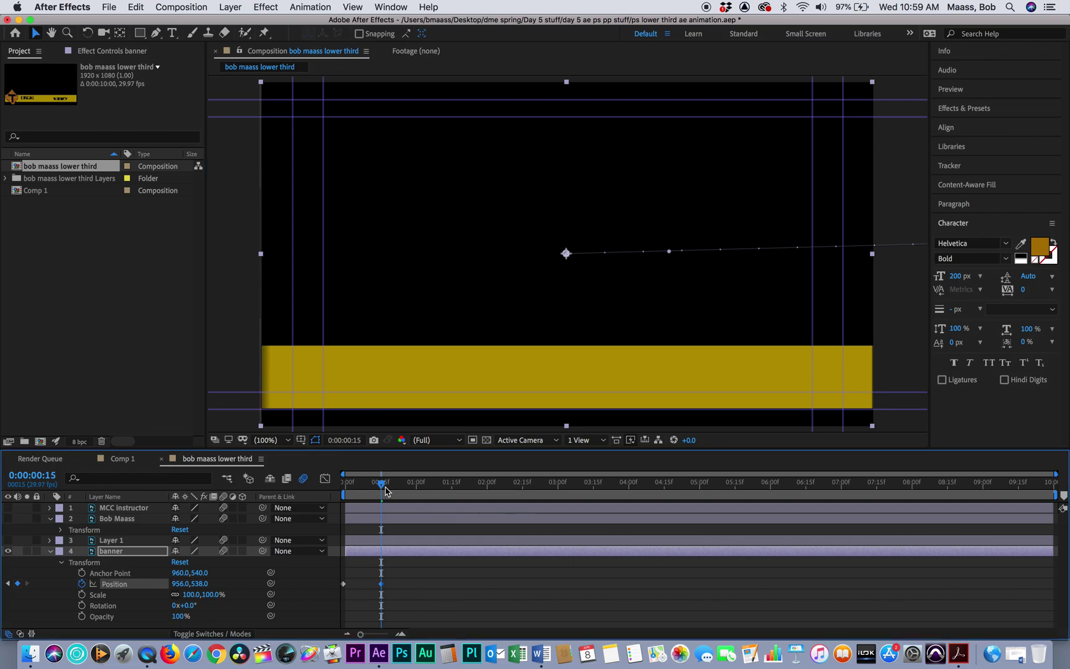
pyautogui.moveTo(383, 487); pyautogui.dragTo(338, 496)
pyautogui.press('space')
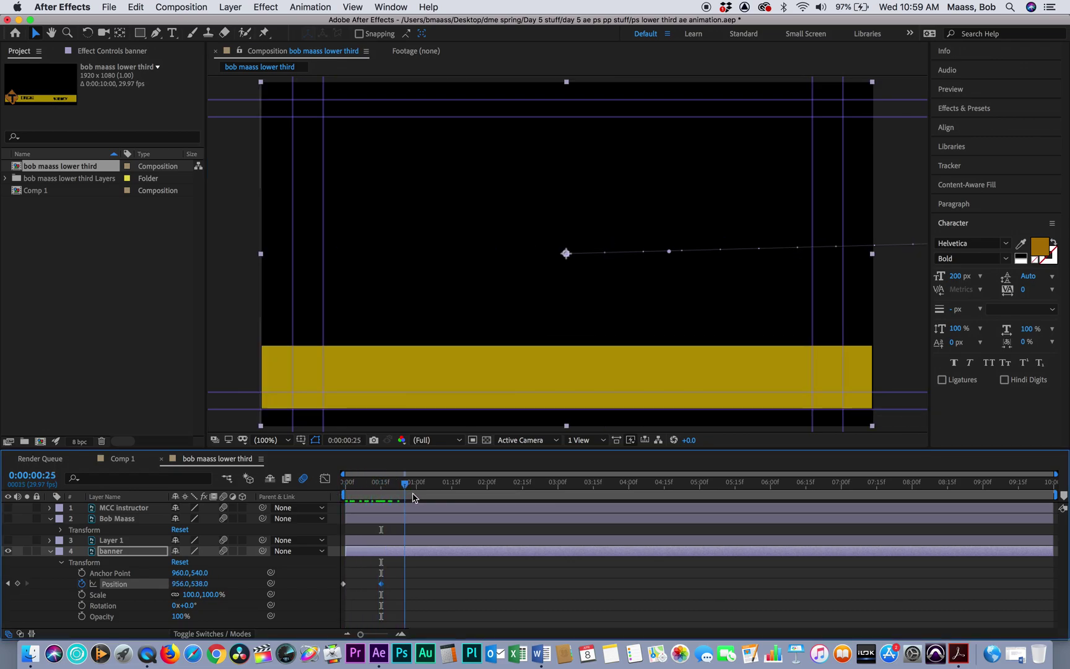
pyautogui.press('space')
pyautogui.press('space')
pyautogui.press('space')
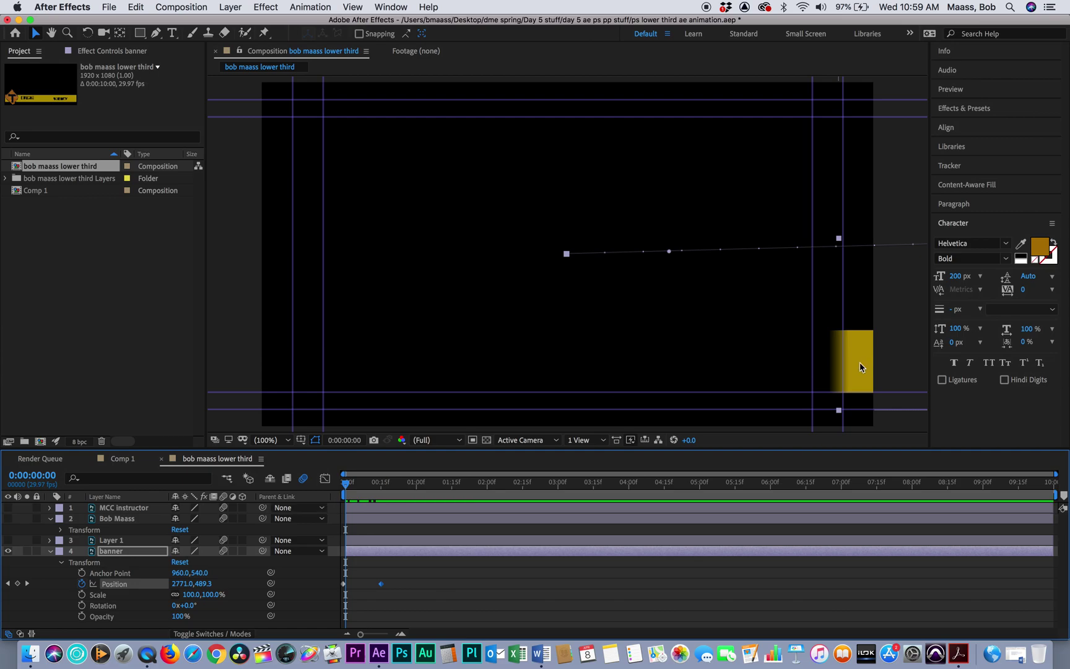
# Step: Lower the banner's starting Position keyframe to match its end height, push it fully past the right edge, and preview the motion
pyautogui.moveTo(860, 363); pyautogui.dragTo(860, 378)
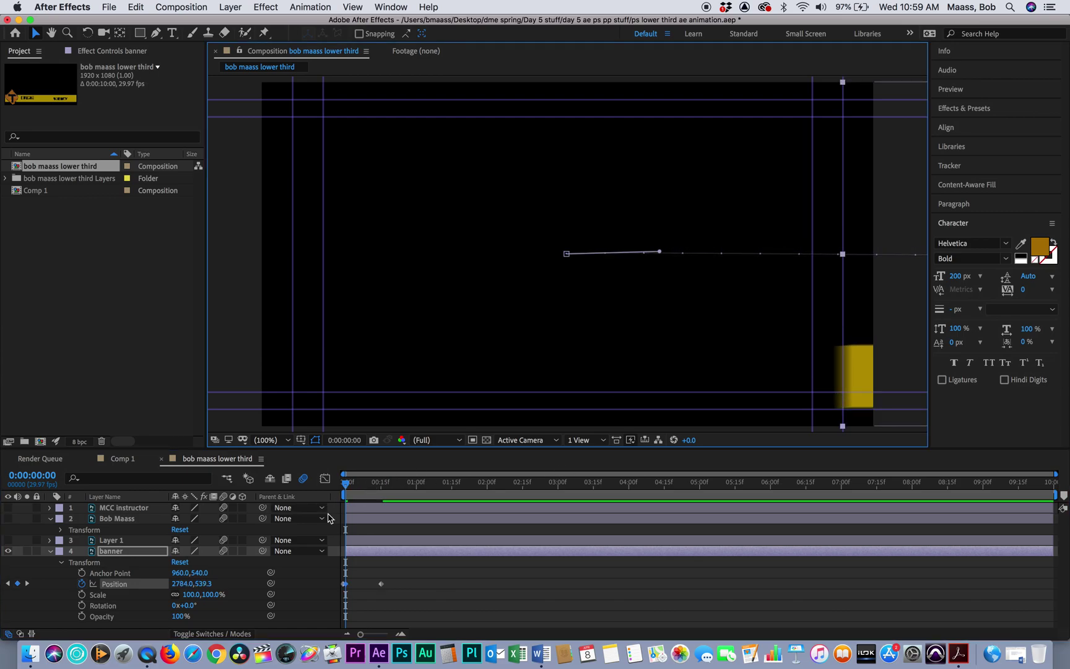
pyautogui.click(401, 634)
pyautogui.click(401, 634)
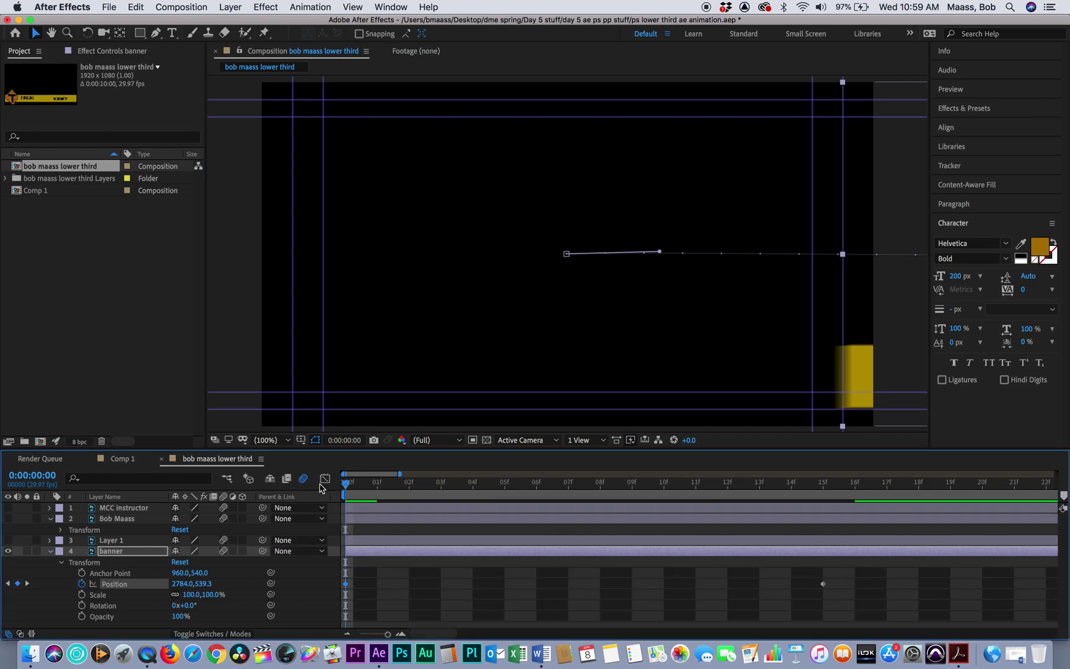
pyautogui.moveTo(345, 483); pyautogui.dragTo(304, 491)
pyautogui.press('space')
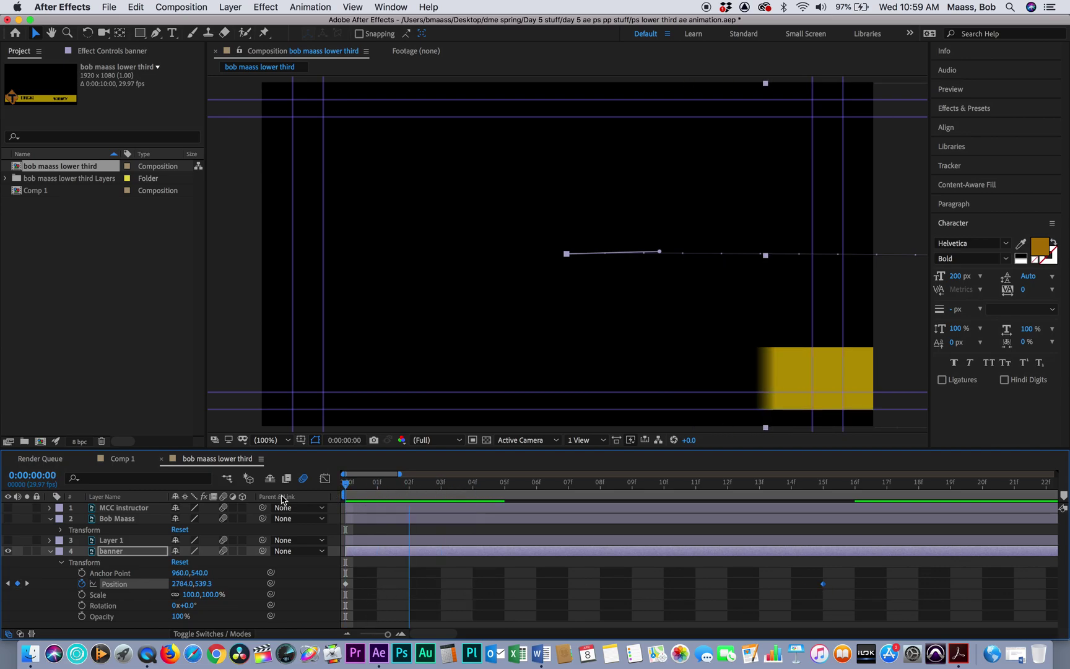
pyautogui.press('space')
pyautogui.moveTo(860, 378); pyautogui.dragTo(894, 379)
pyautogui.press('space')
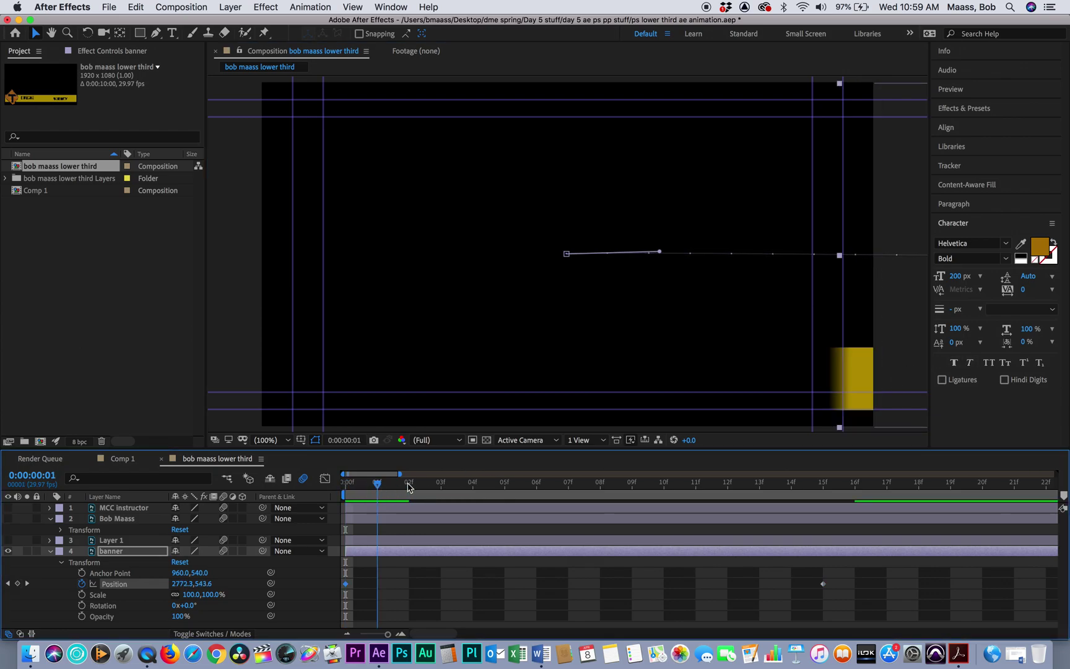
pyautogui.moveTo(841, 514); pyautogui.dragTo(645, 522)
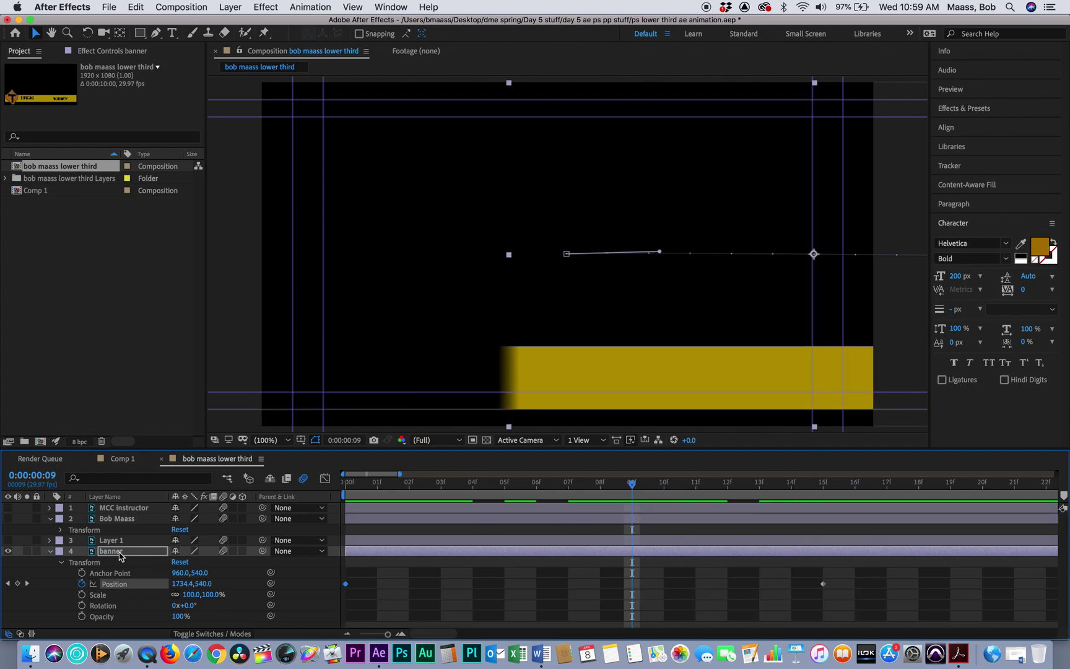
# Step: Collapse the banner layer's properties and expand the name layer's Transform properties, with several seconds of the timeline in view
pyautogui.click(50, 551)
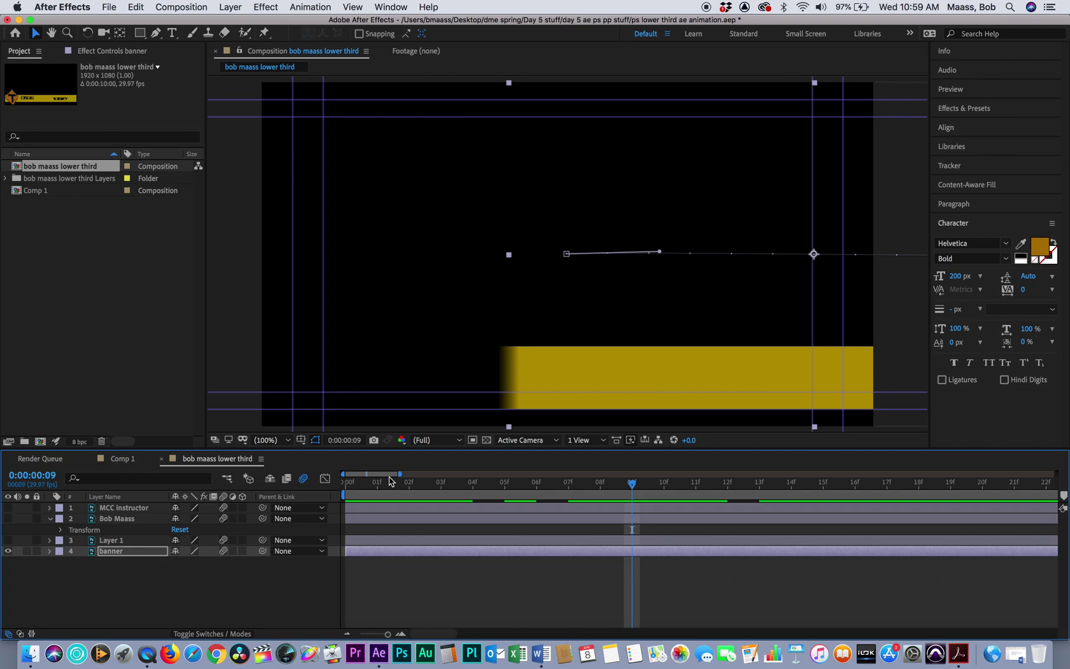
pyautogui.moveTo(636, 489); pyautogui.dragTo(286, 512)
pyautogui.click(346, 634)
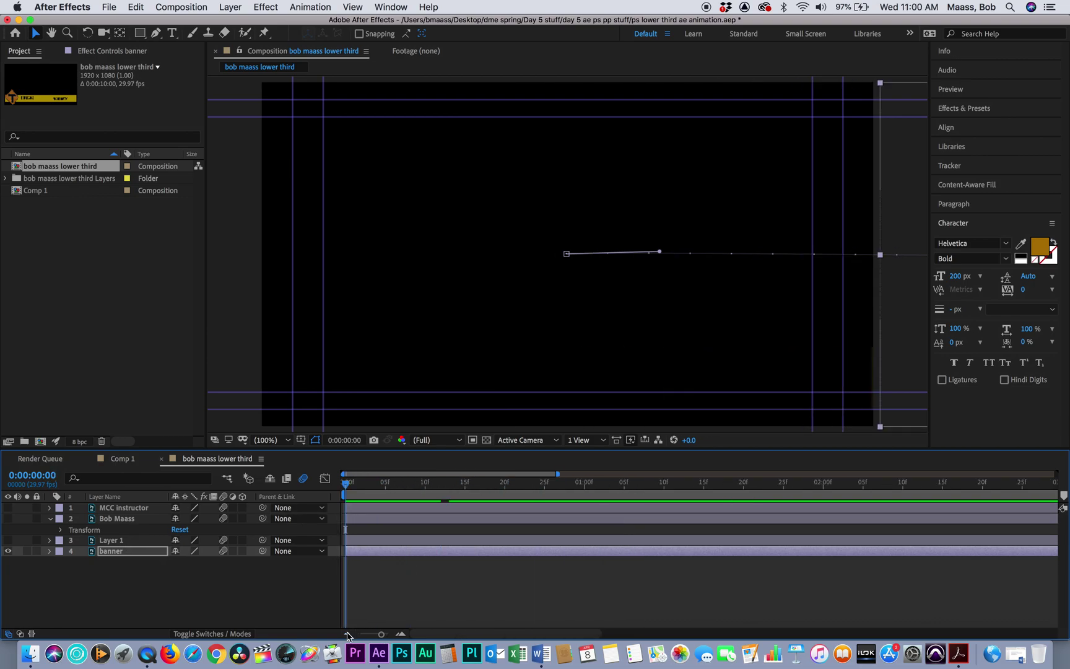
pyautogui.click(61, 530)
pyautogui.moveTo(344, 485); pyautogui.dragTo(441, 486)
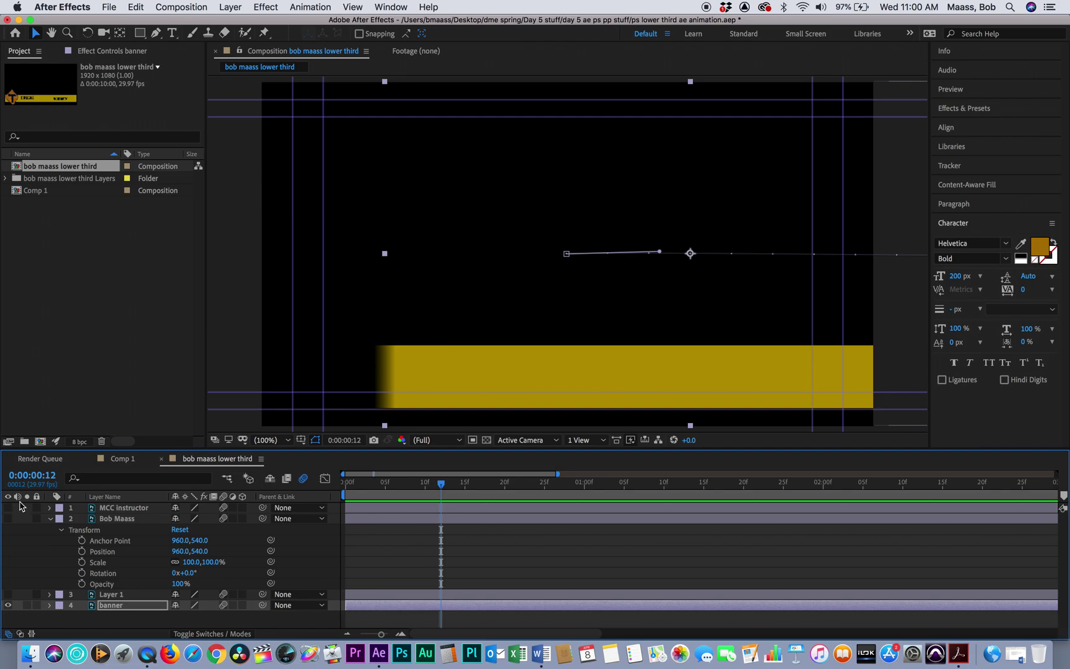
pyautogui.click(347, 634)
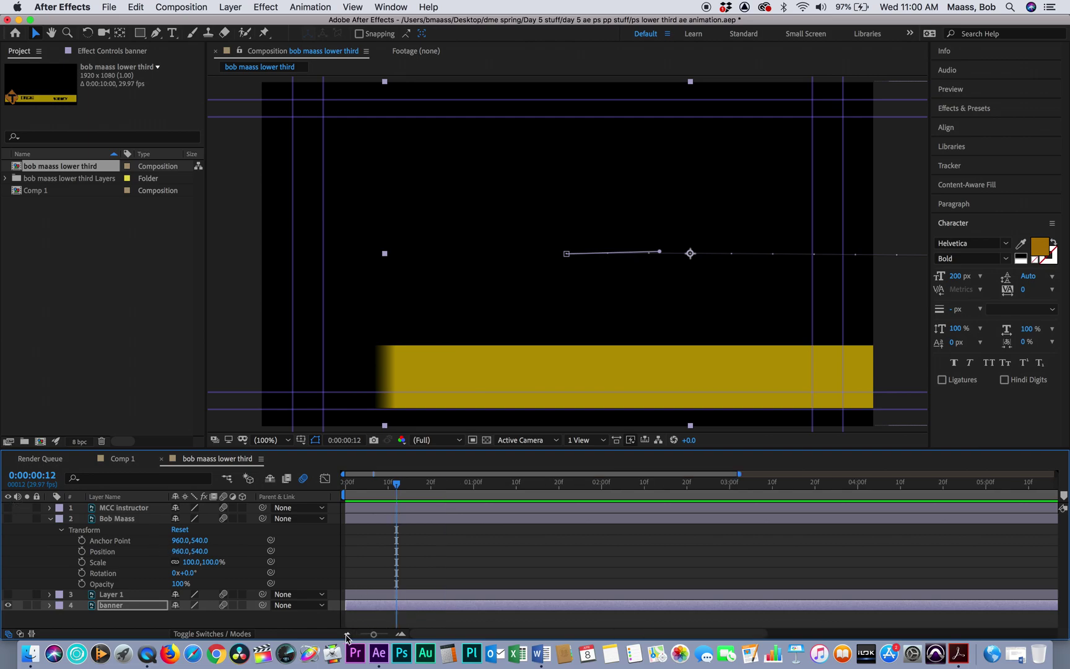
# Step: Show the name layer over the banner and set a Position keyframe for it at 0:00:01:00
pyautogui.click(44, 474)
pyautogui.write('15')
pyautogui.press('Return')
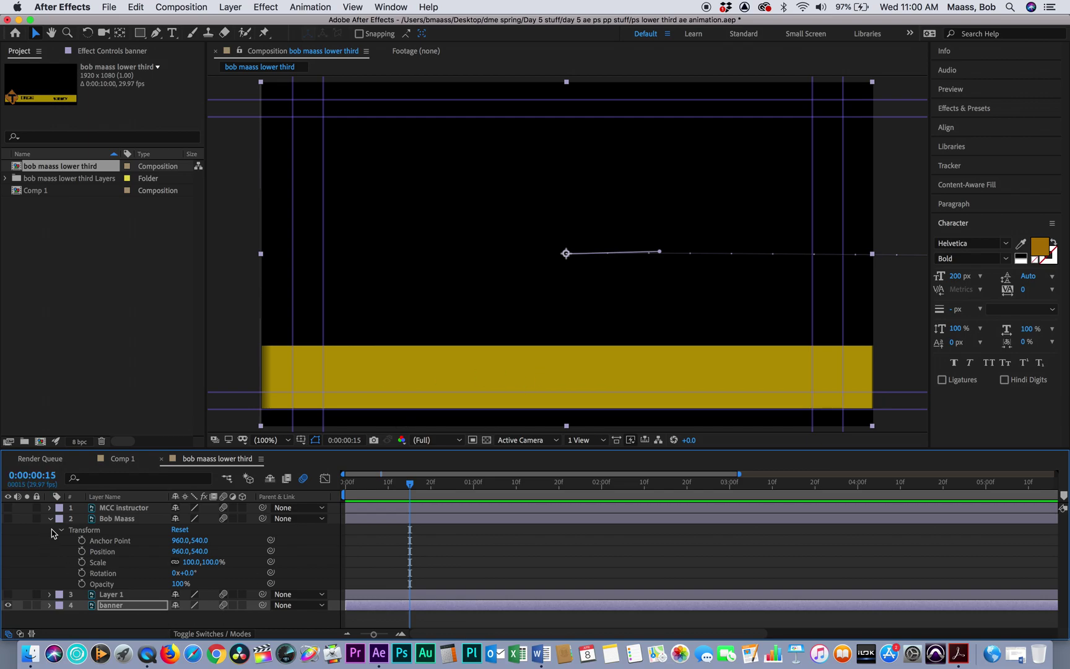
pyautogui.click(9, 518)
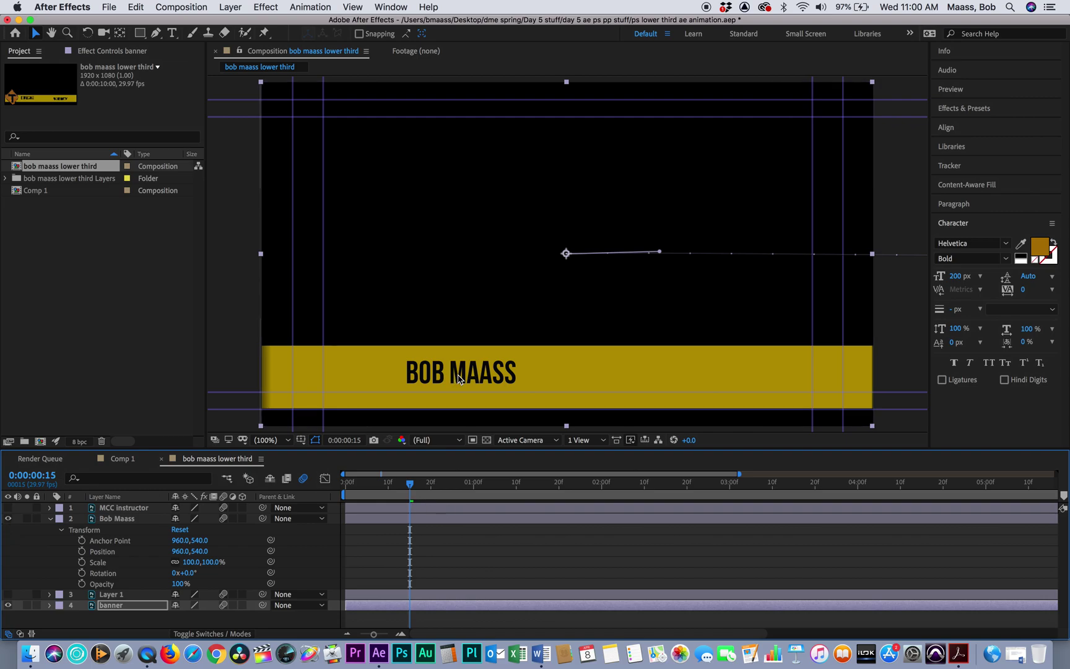
pyautogui.click(32, 475)
pyautogui.write('30')
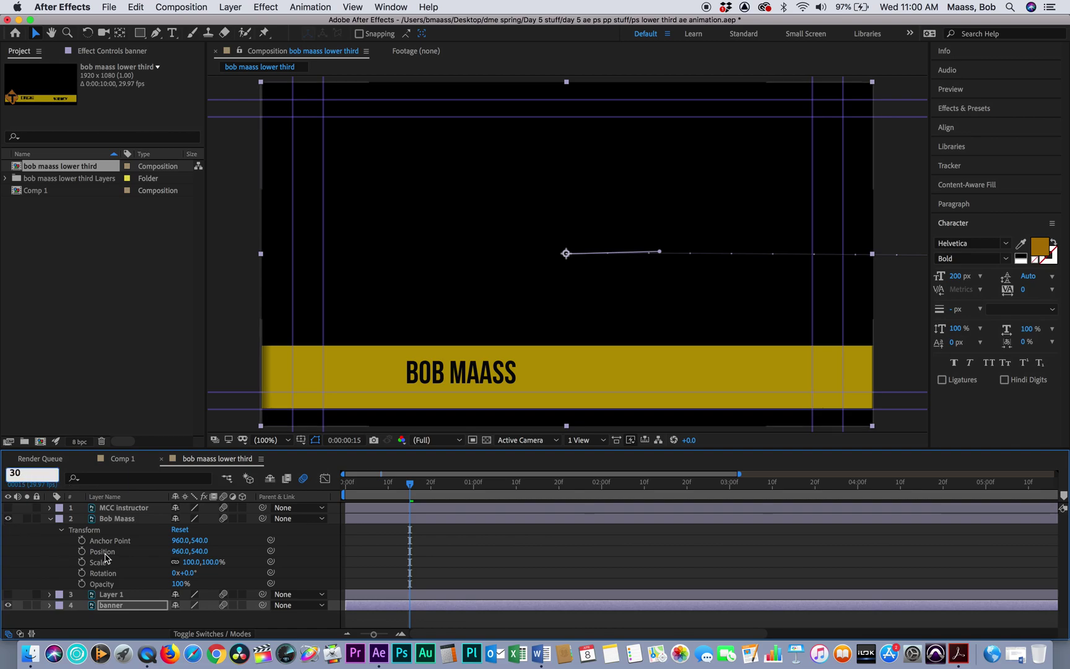
pyautogui.click(82, 551)
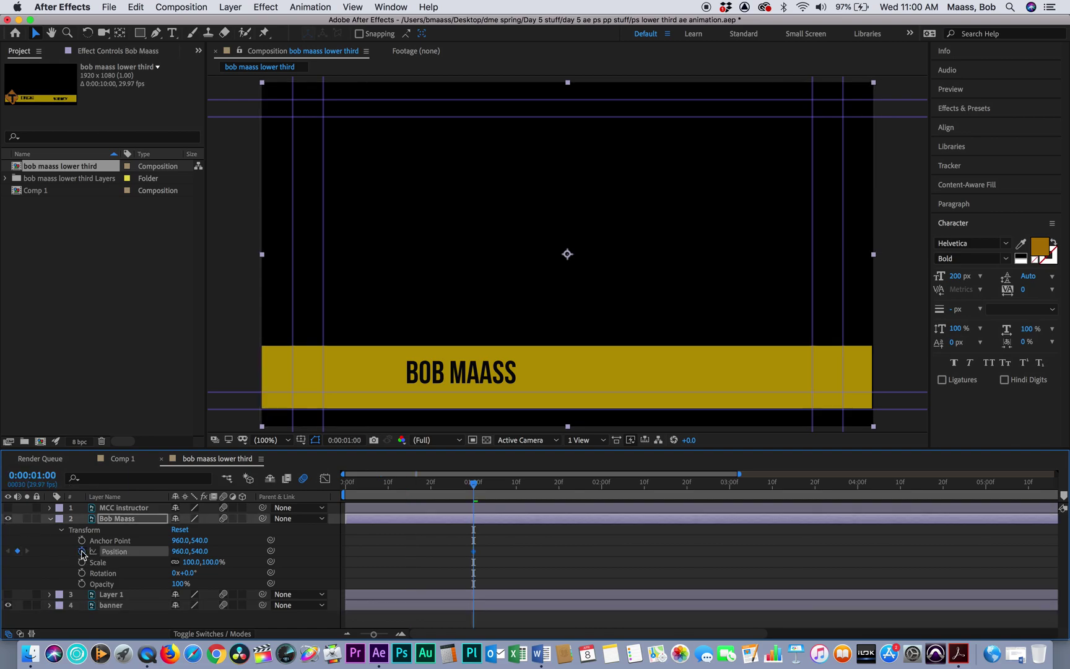
# Step: At 0:00:00:15, move the name text horizontally past the frame's right edge as its starting Position keyframe, and preview its slide-in
pyautogui.click(41, 475)
pyautogui.write('15')
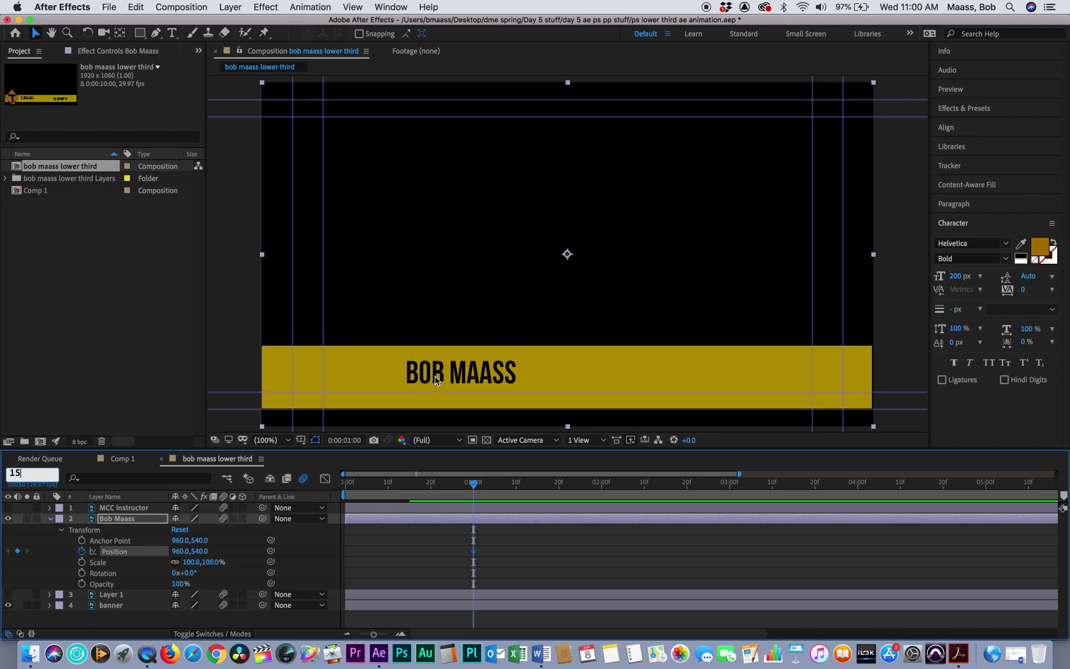
pyautogui.press('Return')
pyautogui.moveTo(436, 380); pyautogui.dragTo(909, 373)
pyautogui.press('space')
pyautogui.moveTo(340, 493); pyautogui.dragTo(473, 508)
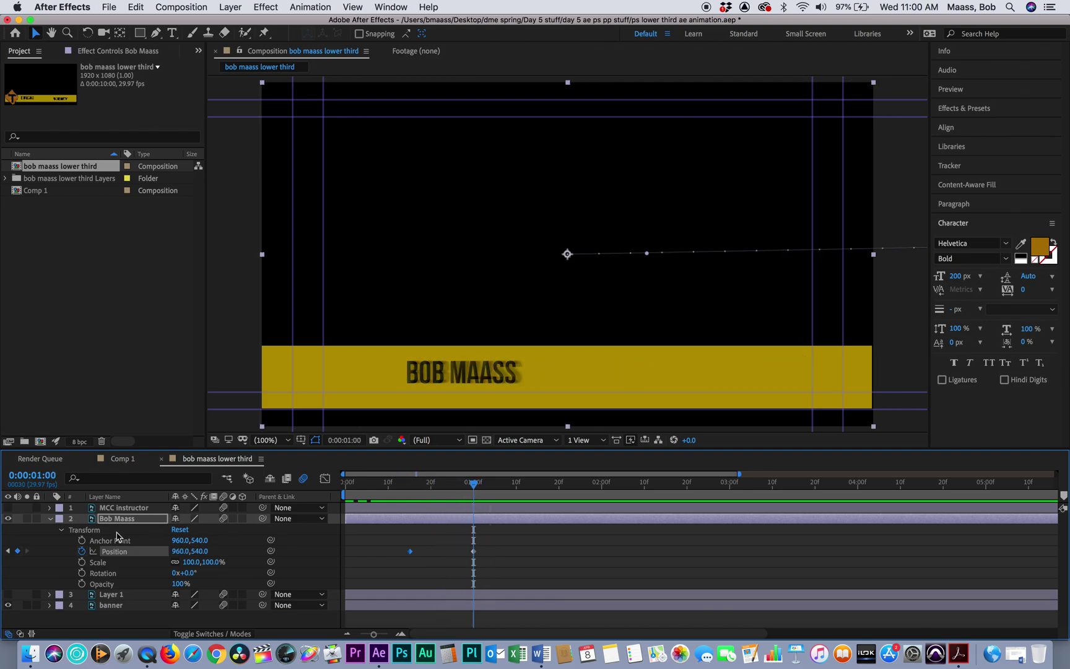
# Step: Show the MCC instructor layer and set a Position keyframe for it at 0:00:01:10
pyautogui.click(9, 508)
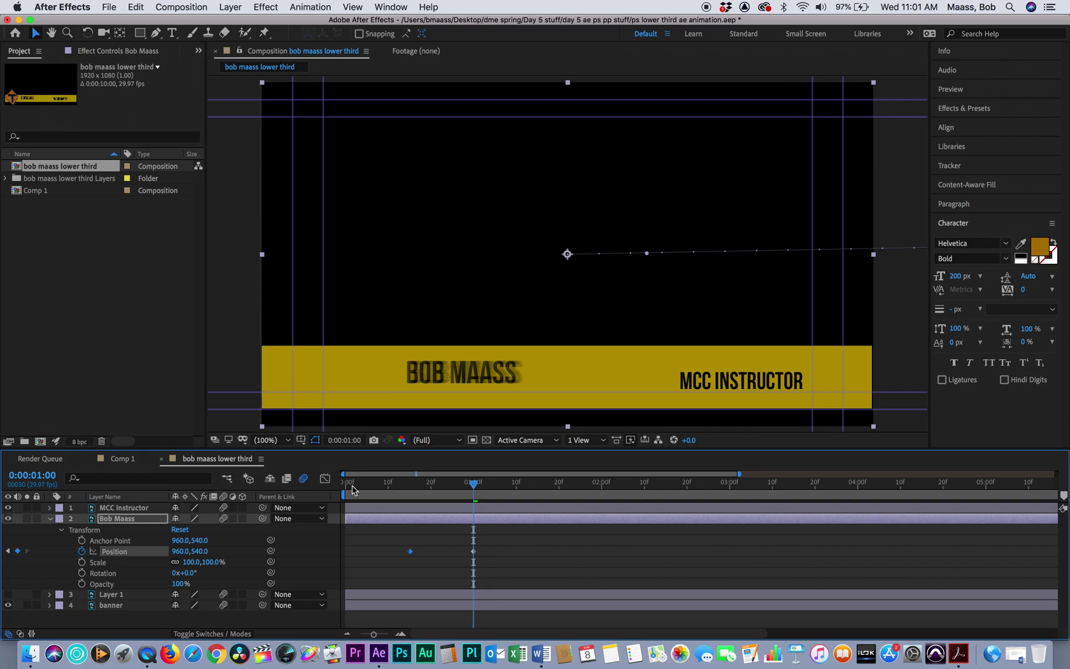
pyautogui.moveTo(474, 487); pyautogui.dragTo(518, 488)
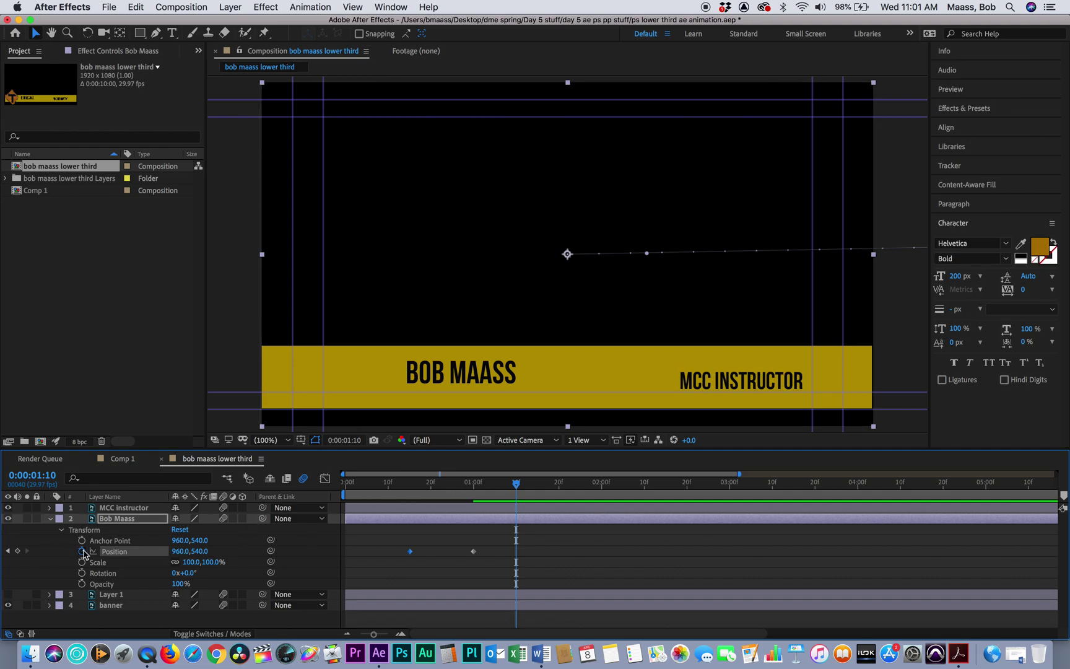
pyautogui.click(50, 520)
pyautogui.click(49, 508)
pyautogui.click(60, 519)
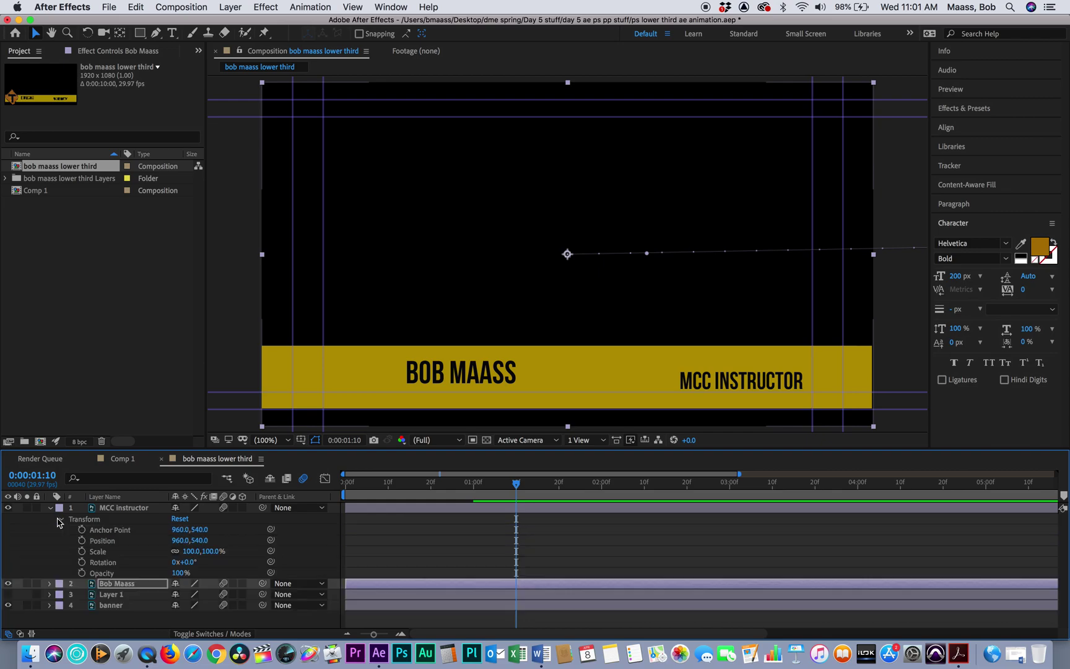
pyautogui.click(91, 540)
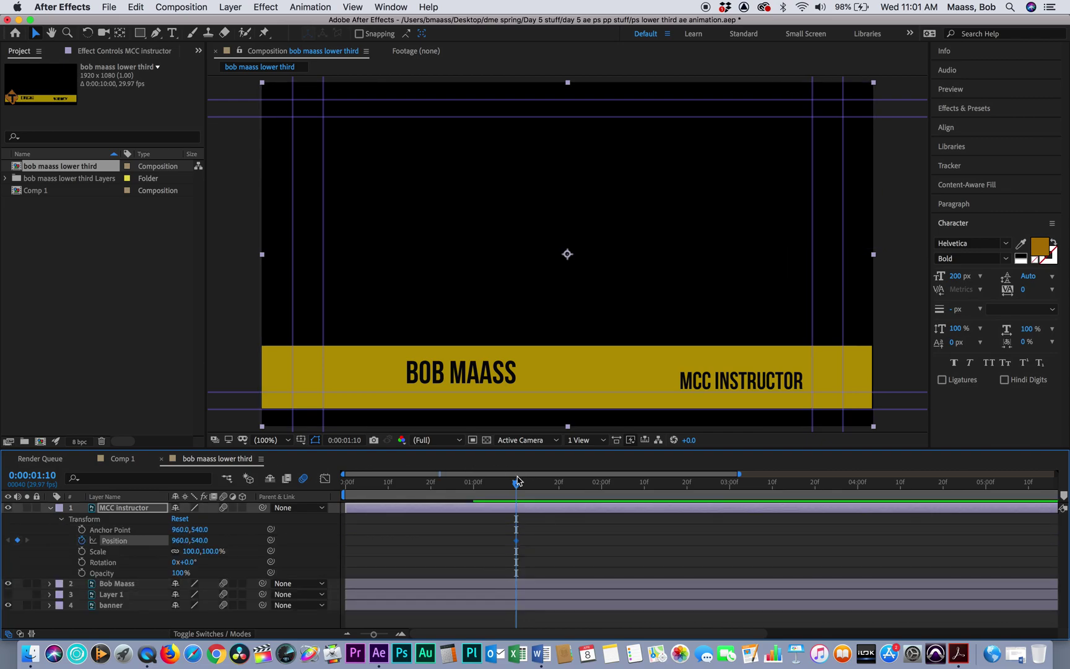
# Step: At 0:00:01:00, move the MCC instructor text past the right edge to about 1578, 538, and preview the whole animation from the start
pyautogui.moveTo(516, 483); pyautogui.dragTo(474, 484)
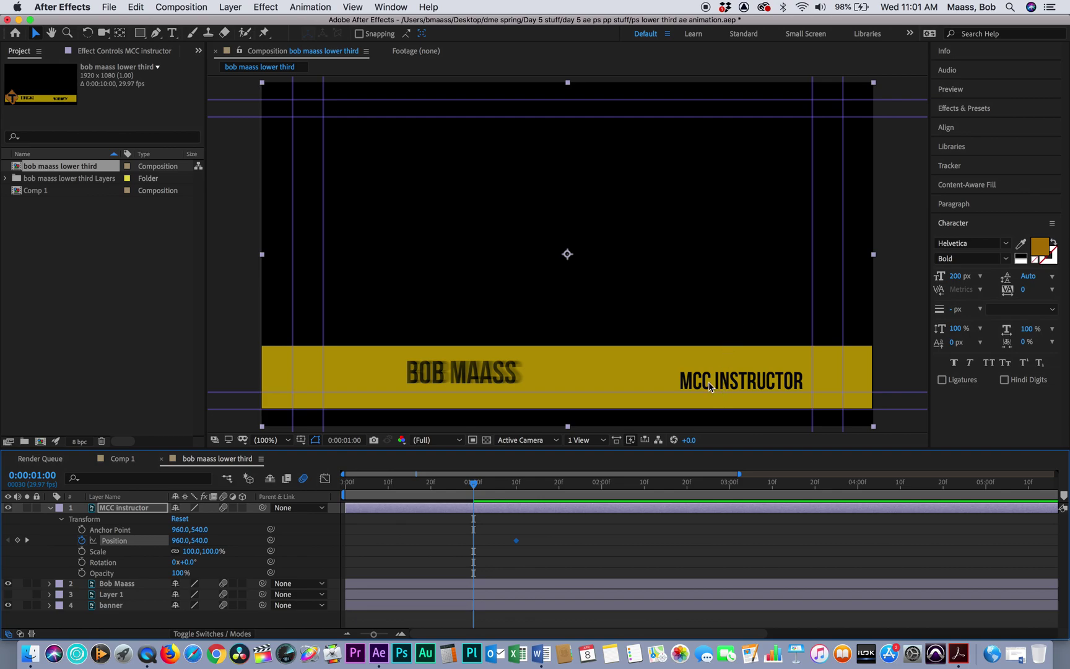
pyautogui.moveTo(709, 387); pyautogui.dragTo(906, 385)
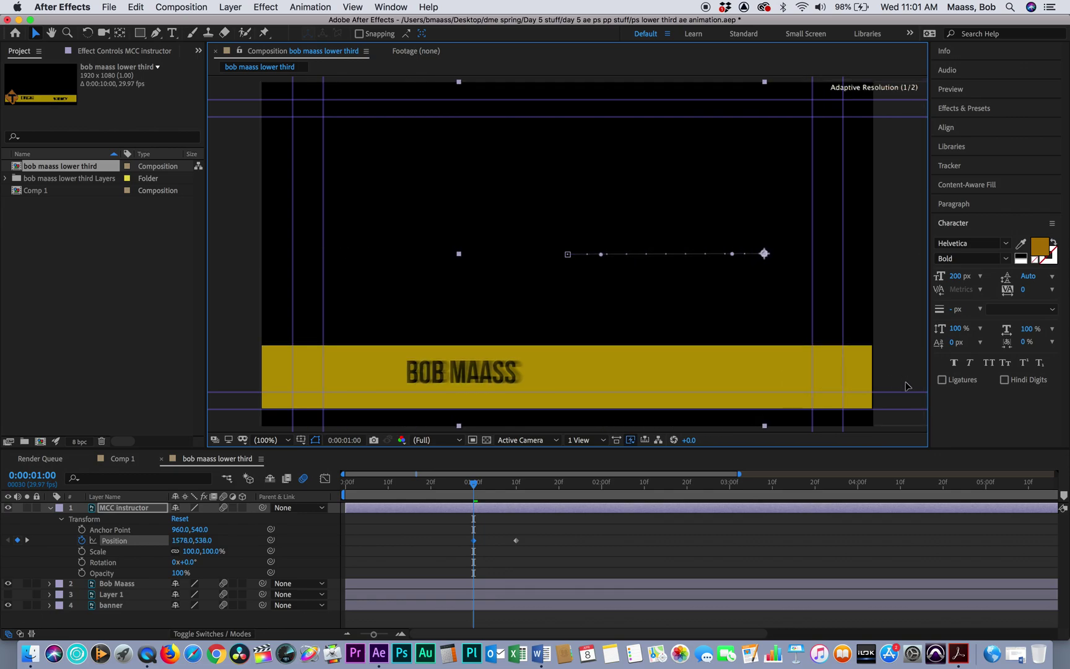
pyautogui.moveTo(475, 492); pyautogui.dragTo(297, 485)
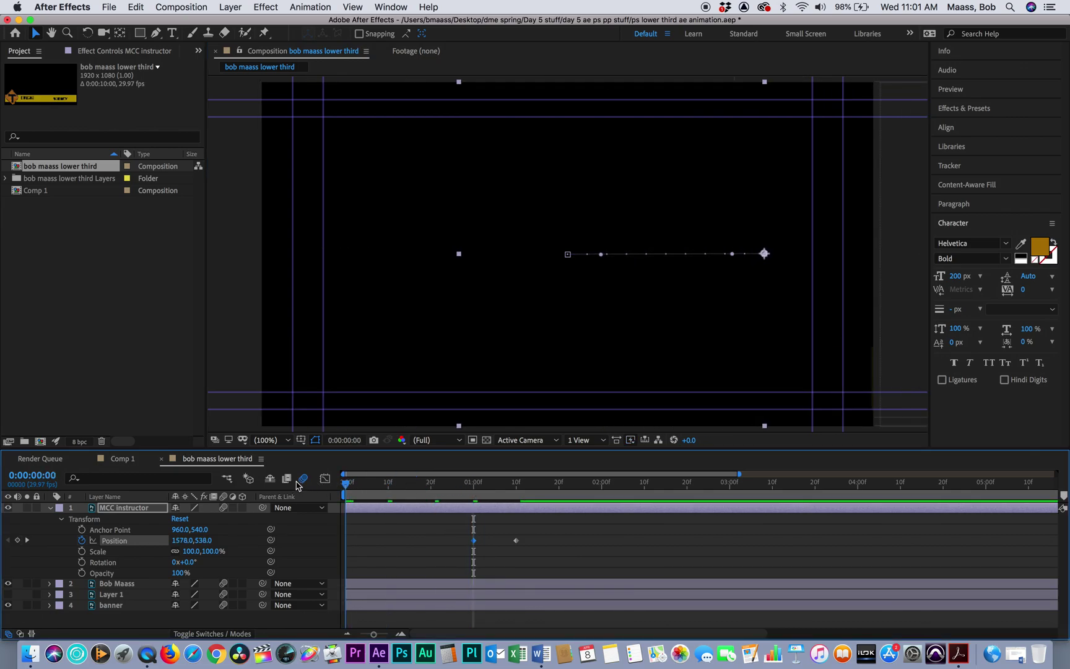
pyautogui.press('space')
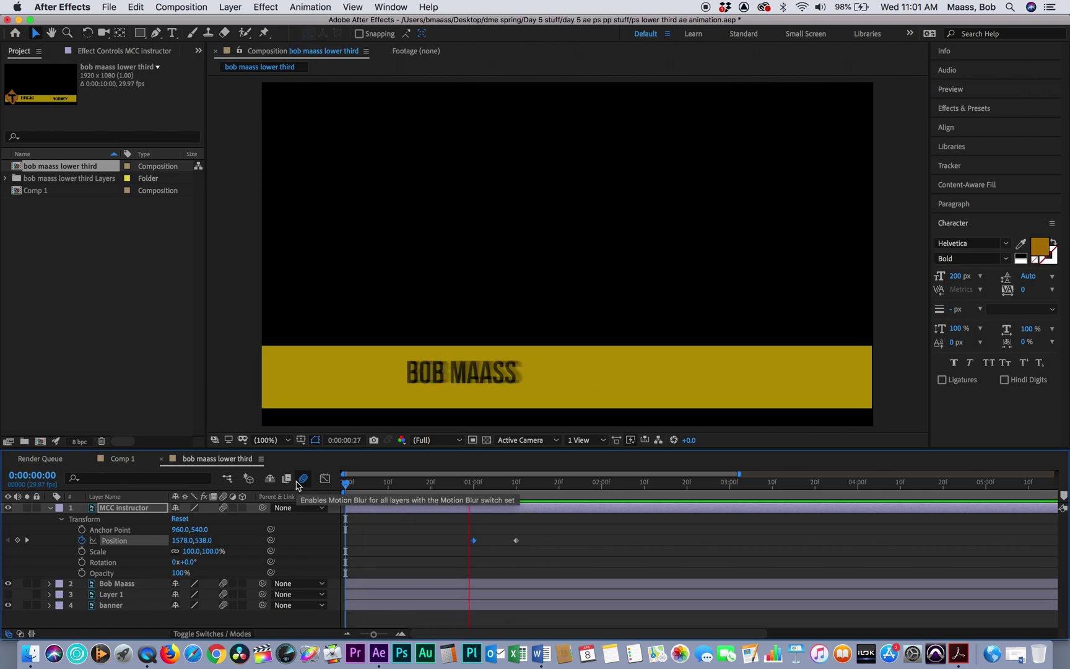
pyautogui.press('space')
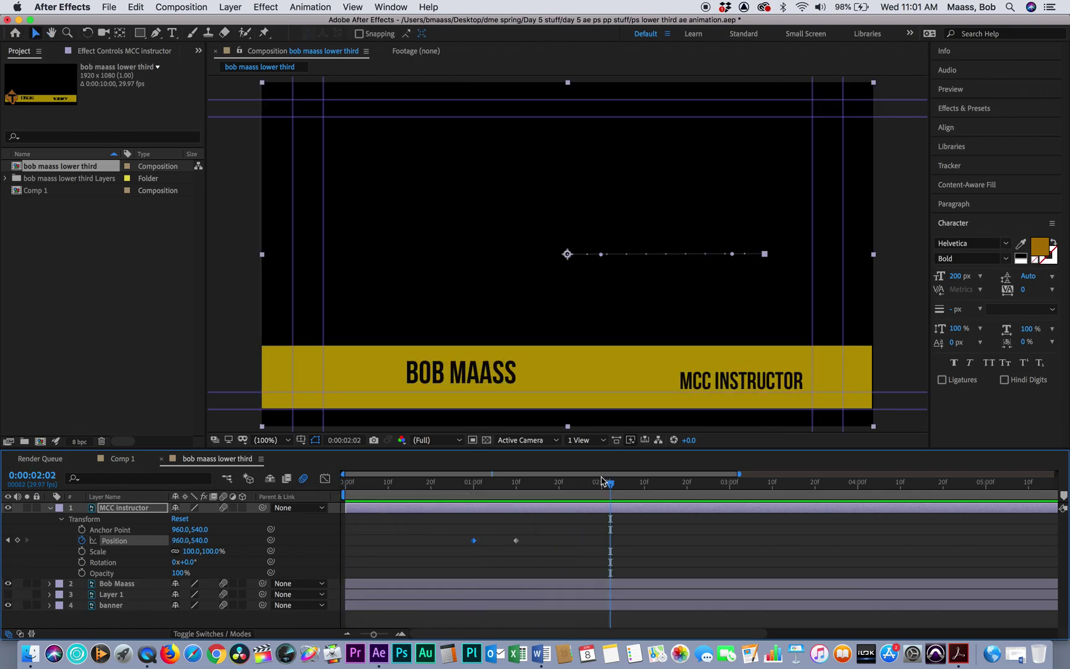
pyautogui.moveTo(583, 488); pyautogui.dragTo(398, 508)
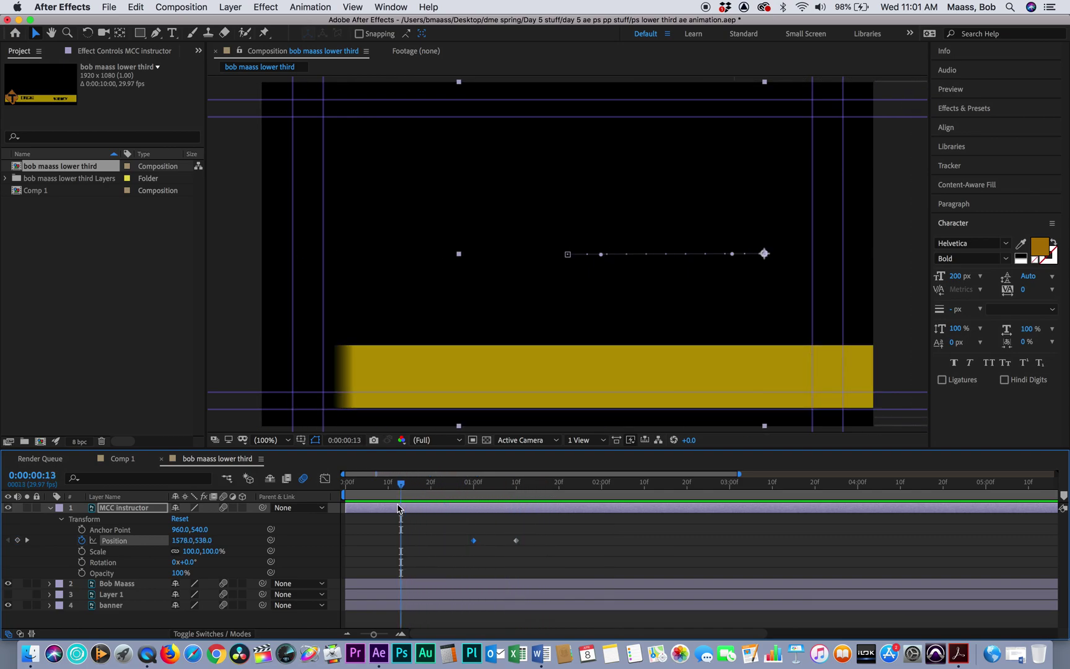
# Step: Collapse the MCC instructor layer's Transform properties and rename Layer 1 as sign
pyautogui.click(51, 507)
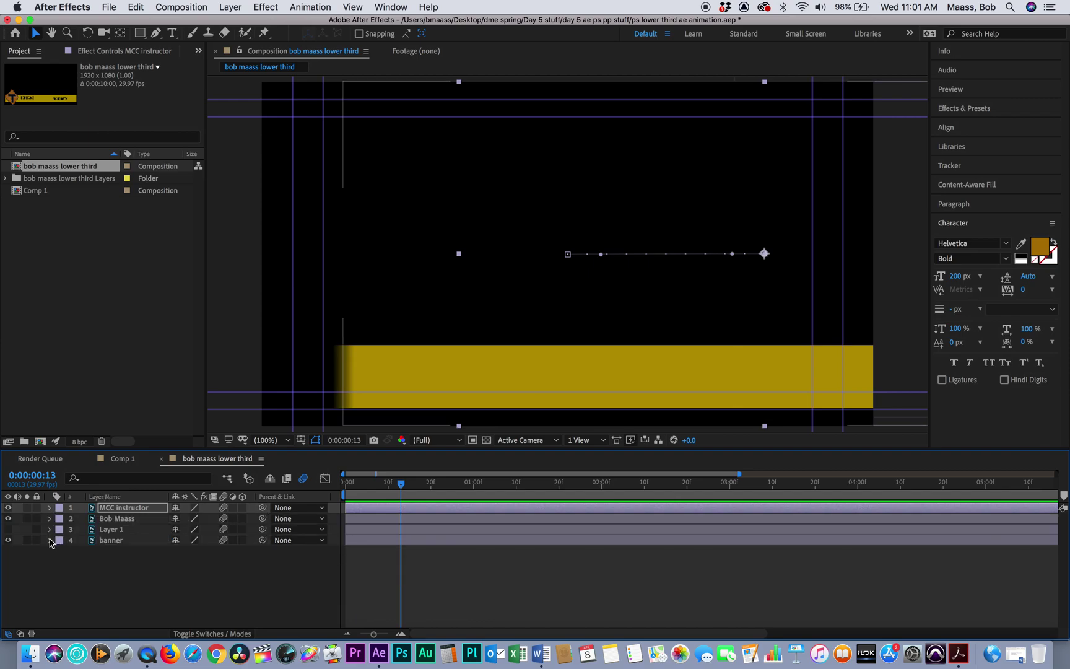
pyautogui.click(50, 508)
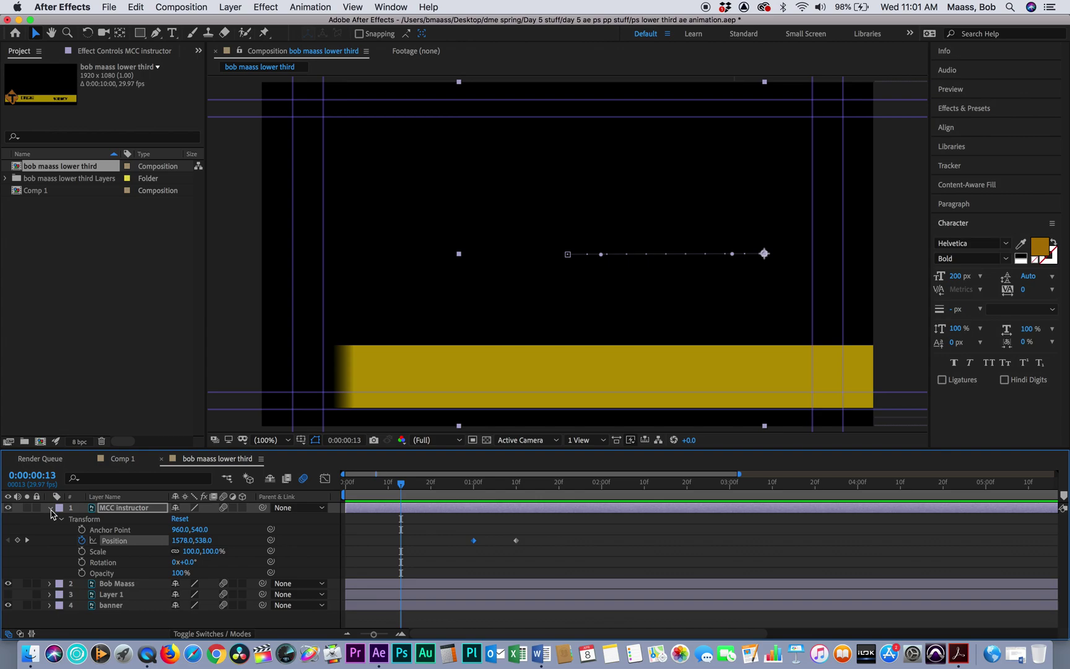
pyautogui.click(60, 520)
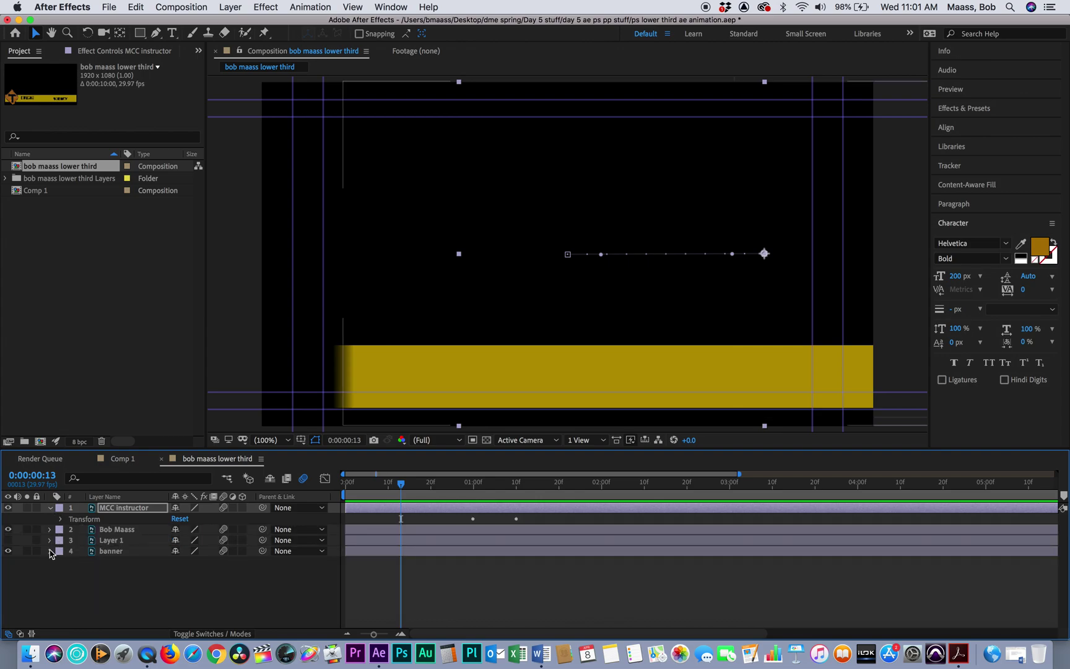
pyautogui.click(50, 540)
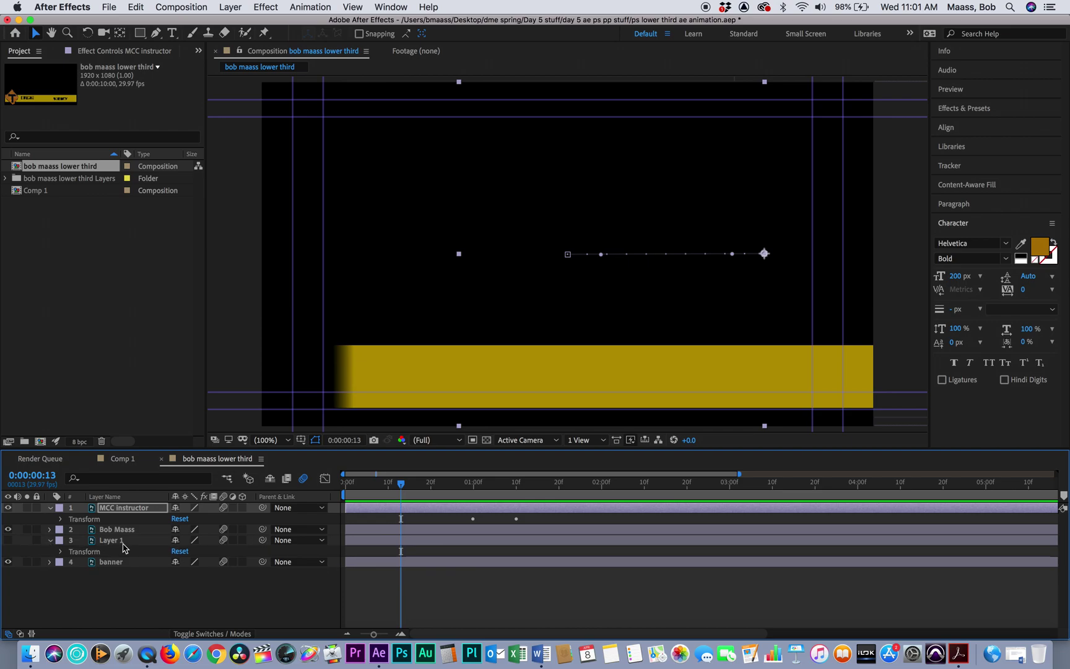
pyautogui.click(113, 543)
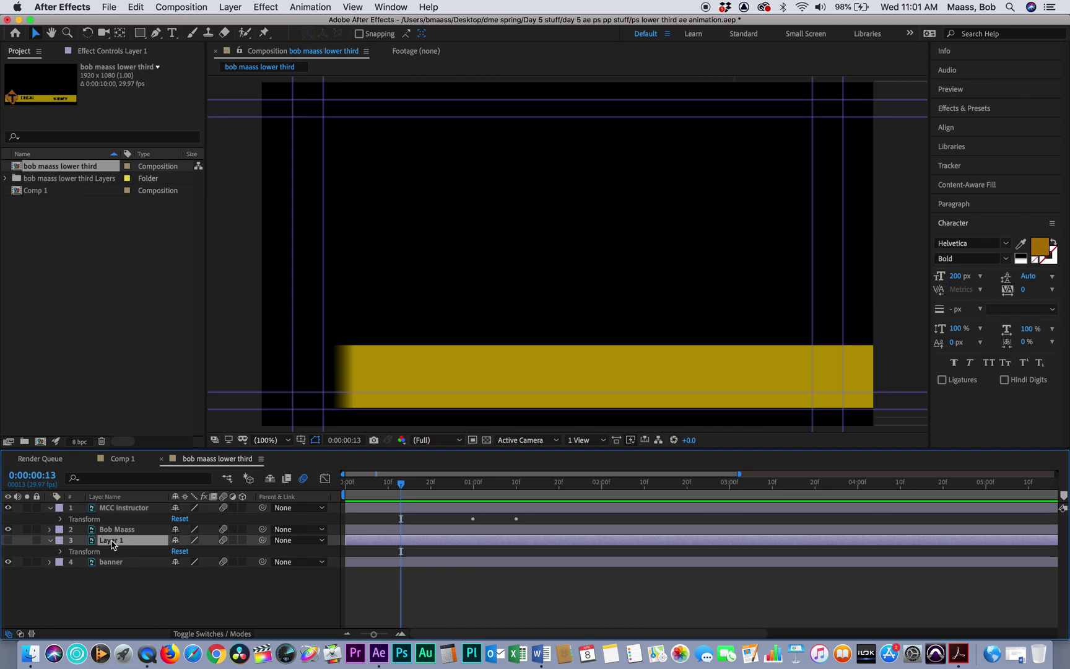
pyautogui.rightClick(113, 544)
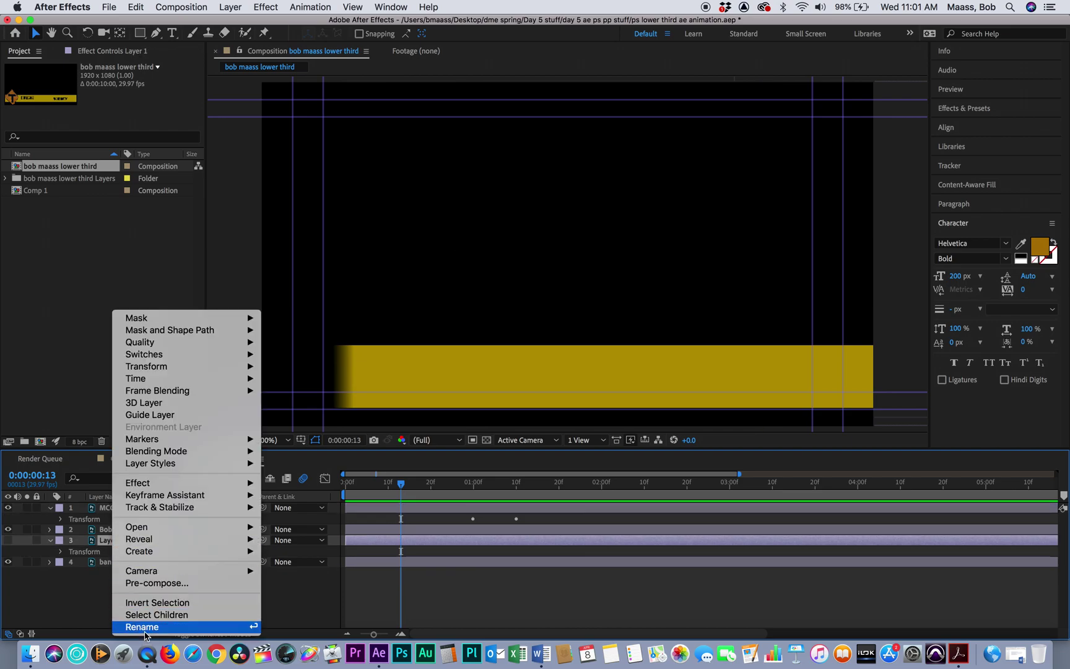
pyautogui.click(147, 627)
pyautogui.write('sign')
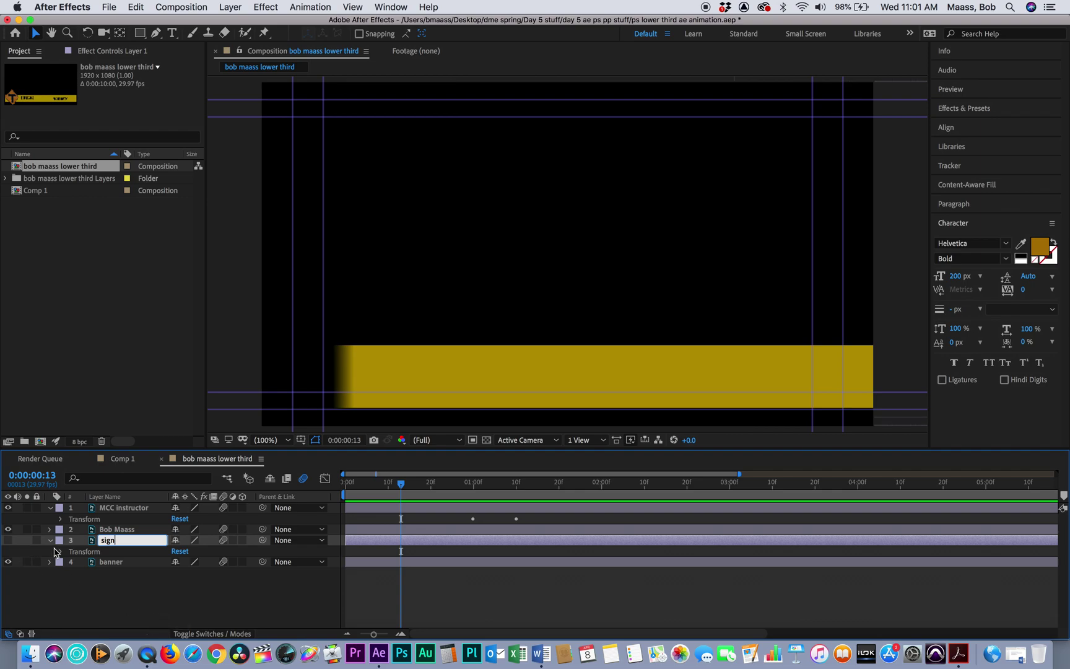
pyautogui.press('Return')
# Step: Reveal the sign layer's Transform properties and set Position, Scale and Rotation keyframes at 0:00:00:15
pyautogui.click(61, 552)
pyautogui.click(396, 485)
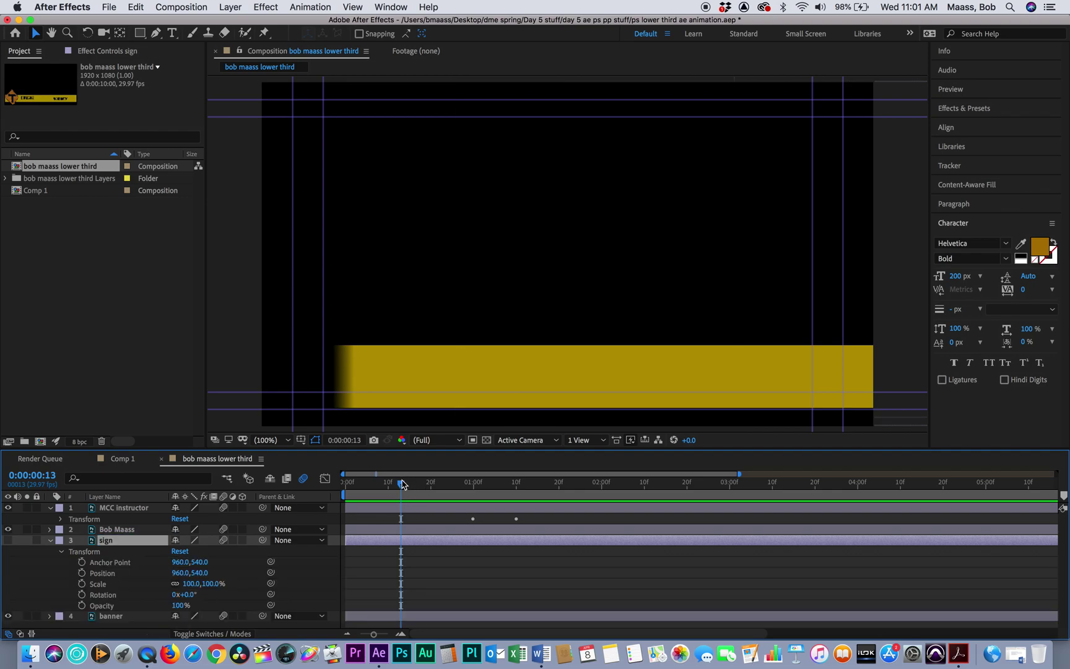
pyautogui.moveTo(397, 488)
pyautogui.mouseDown()
pyautogui.moveTo(427, 490)
pyautogui.moveTo(413, 491)
pyautogui.mouseUp()
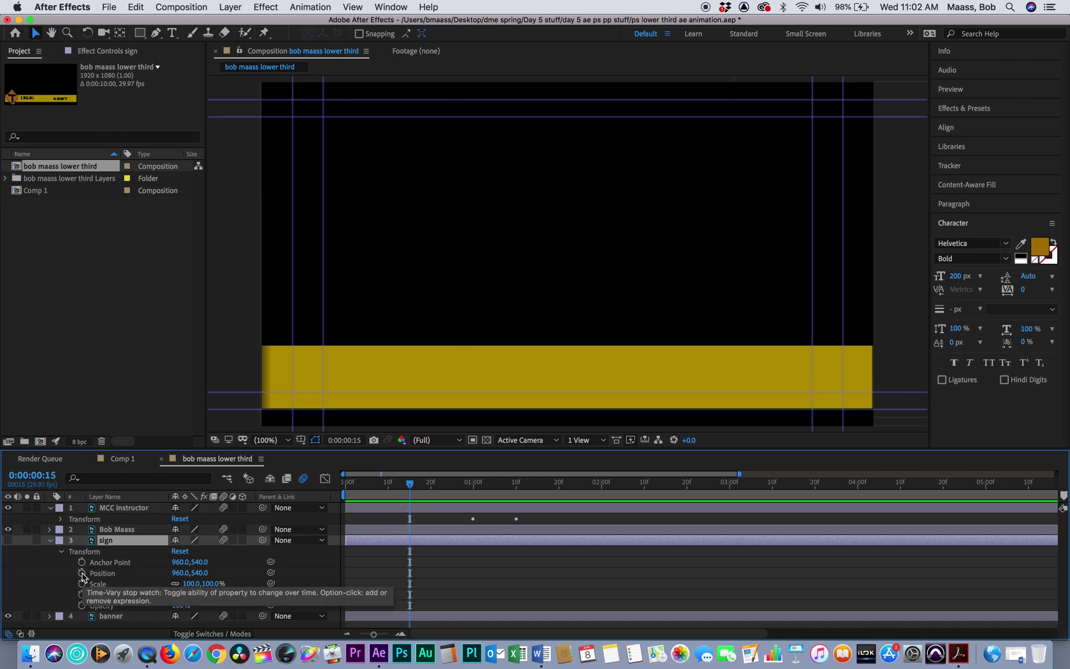
pyautogui.click(81, 575)
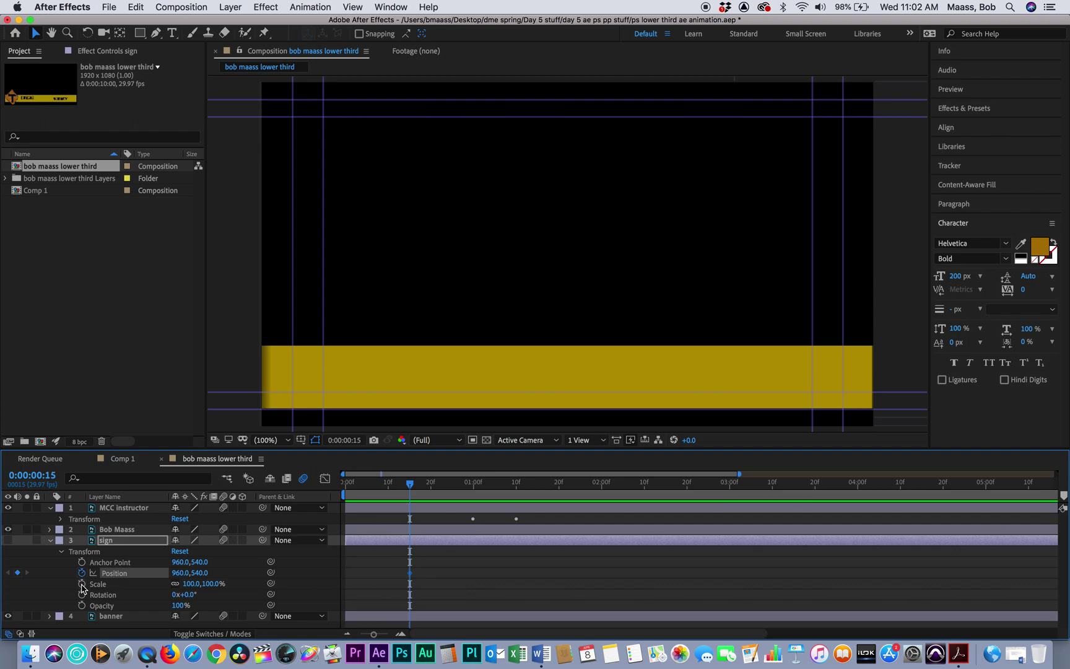
pyautogui.click(82, 584)
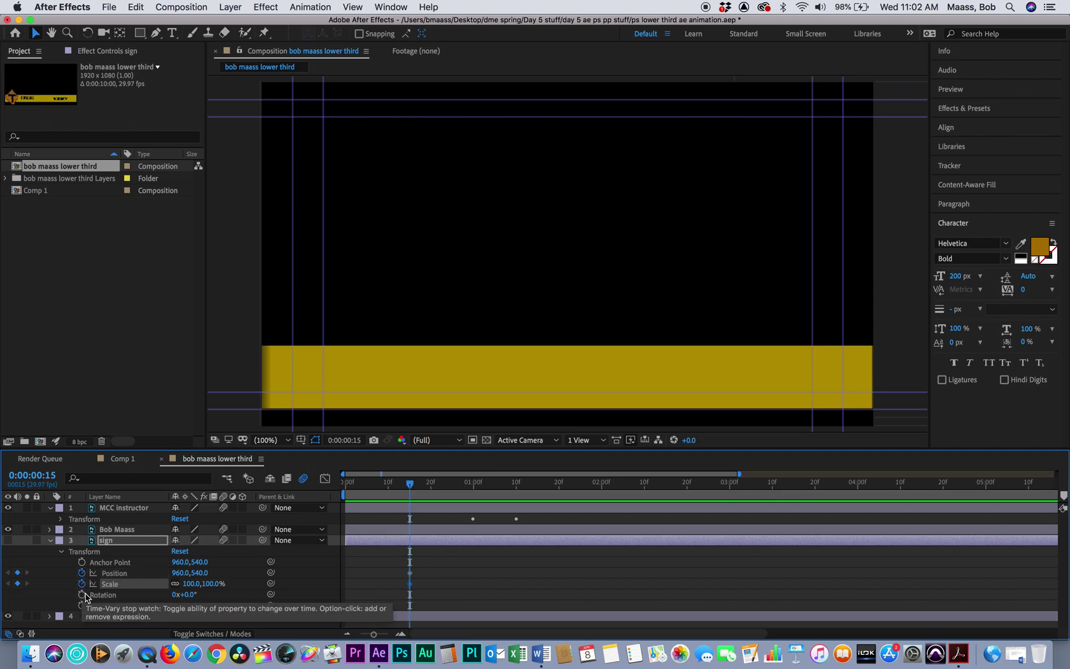
pyautogui.click(82, 595)
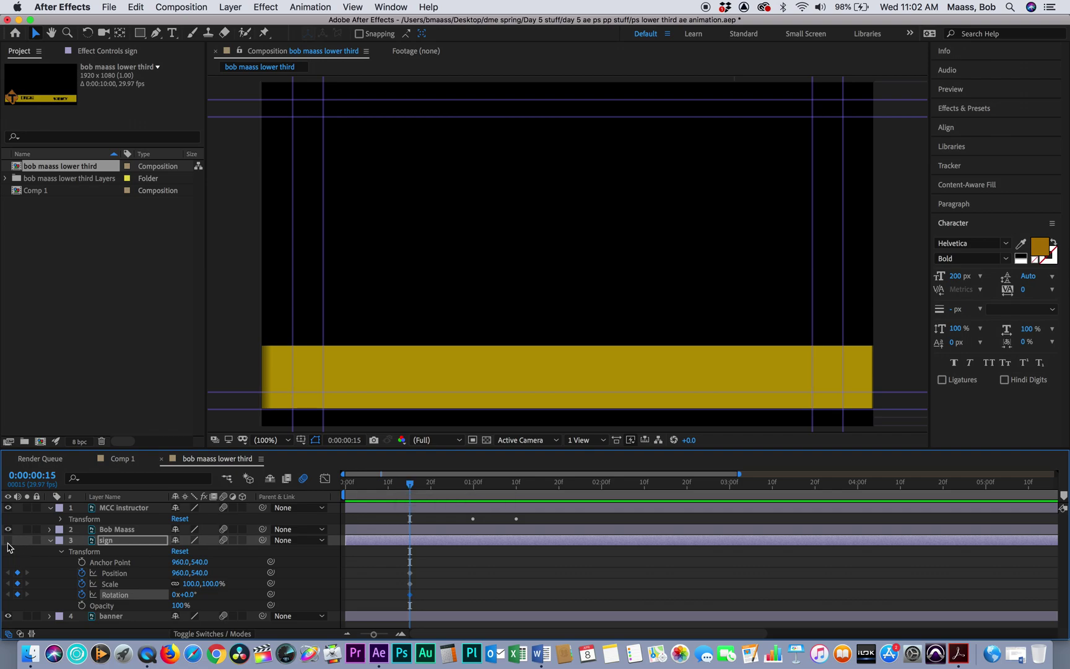
# Step: Show the sign layer and move its anchor point onto the centre of the road sign, at about 216, 900
pyautogui.click(8, 541)
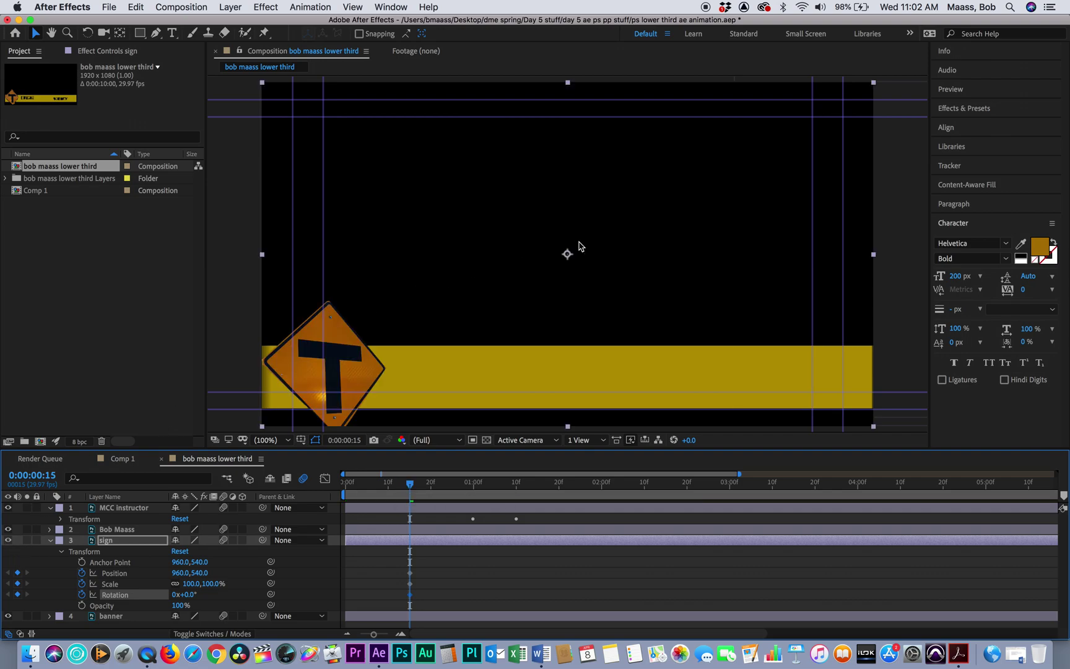
pyautogui.click(119, 32)
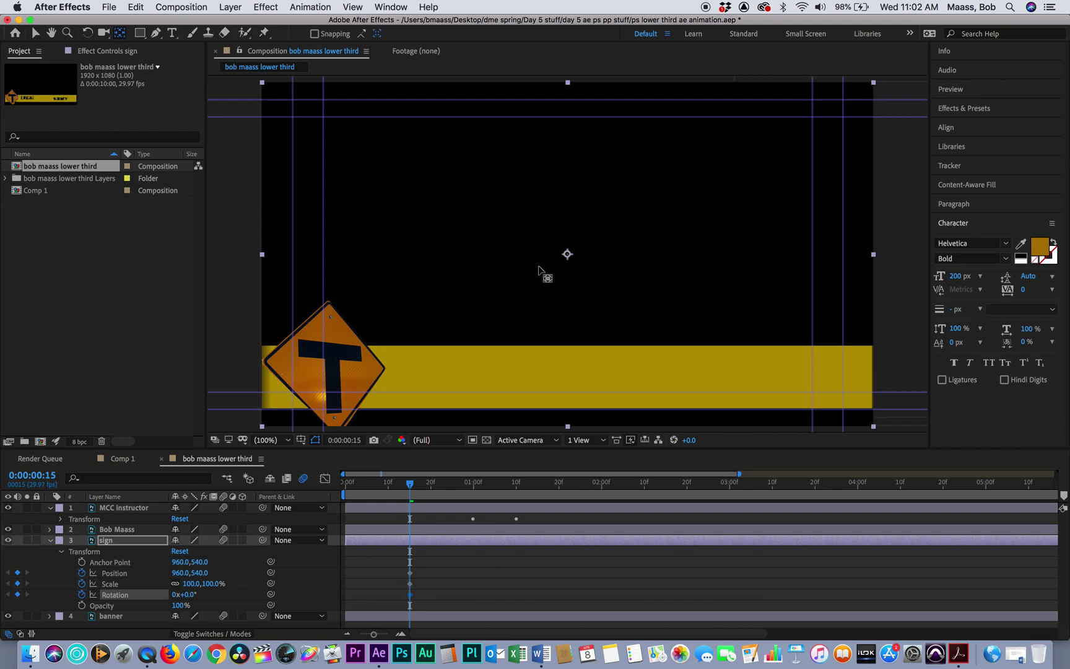
pyautogui.moveTo(568, 255); pyautogui.dragTo(380, 347)
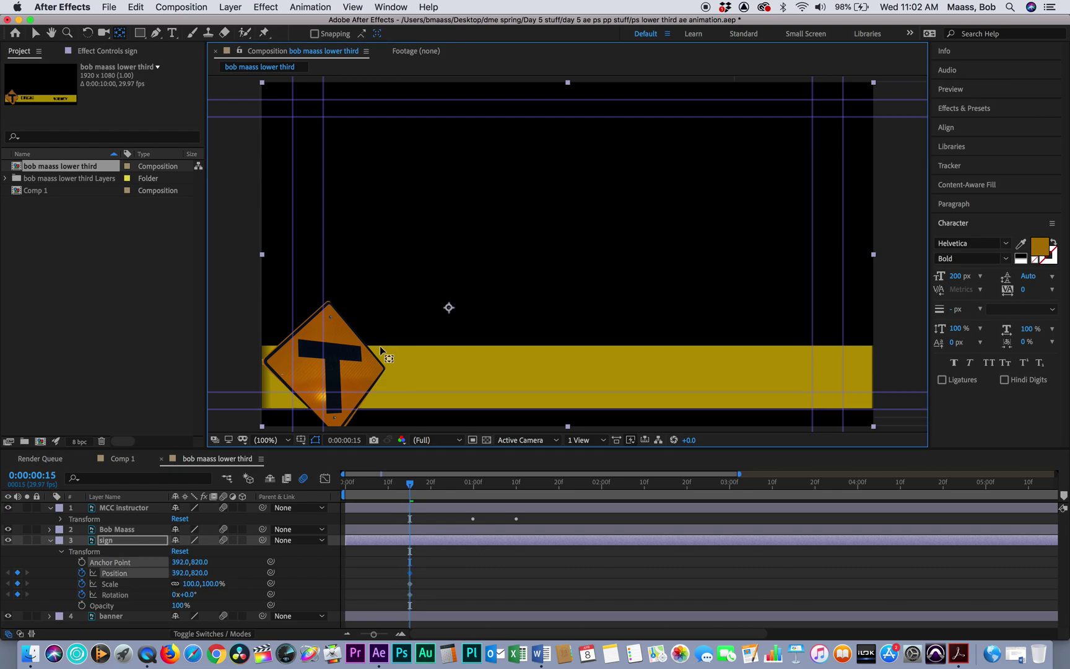
pyautogui.moveTo(323, 369); pyautogui.dragTo(330, 366)
# Step: Keyframe the sign's Scale at 0% and 100%, arranging it to grow from 0% at 0:00:00:15 to 100% at 0:00:01:10
pyautogui.moveTo(410, 485); pyautogui.dragTo(517, 496)
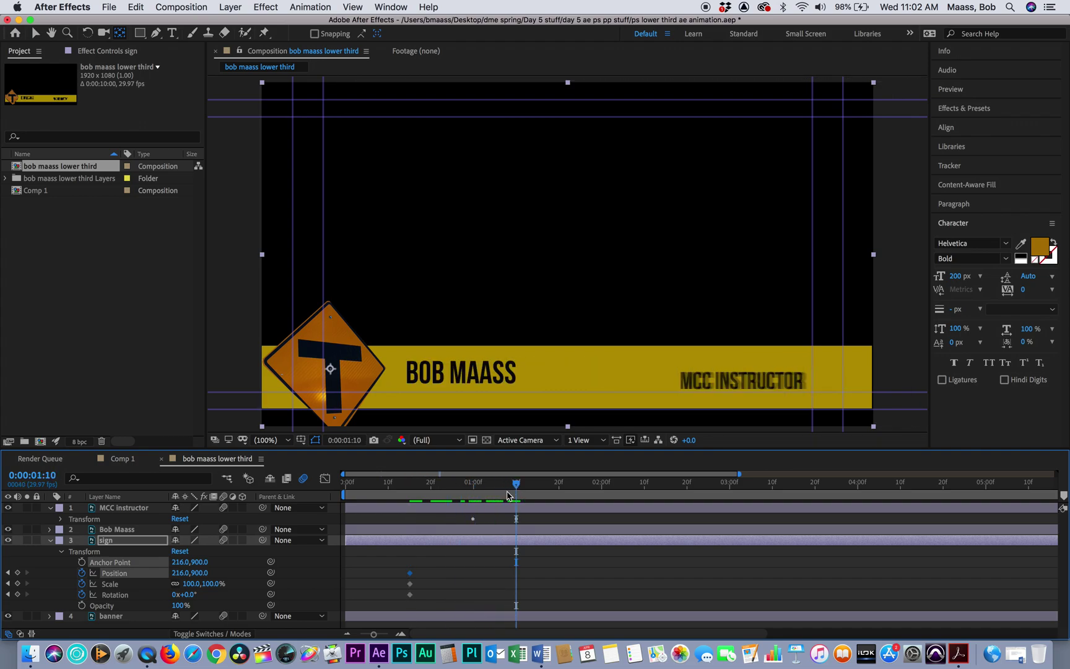
pyautogui.click(189, 584)
pyautogui.write('0')
pyautogui.press('Return')
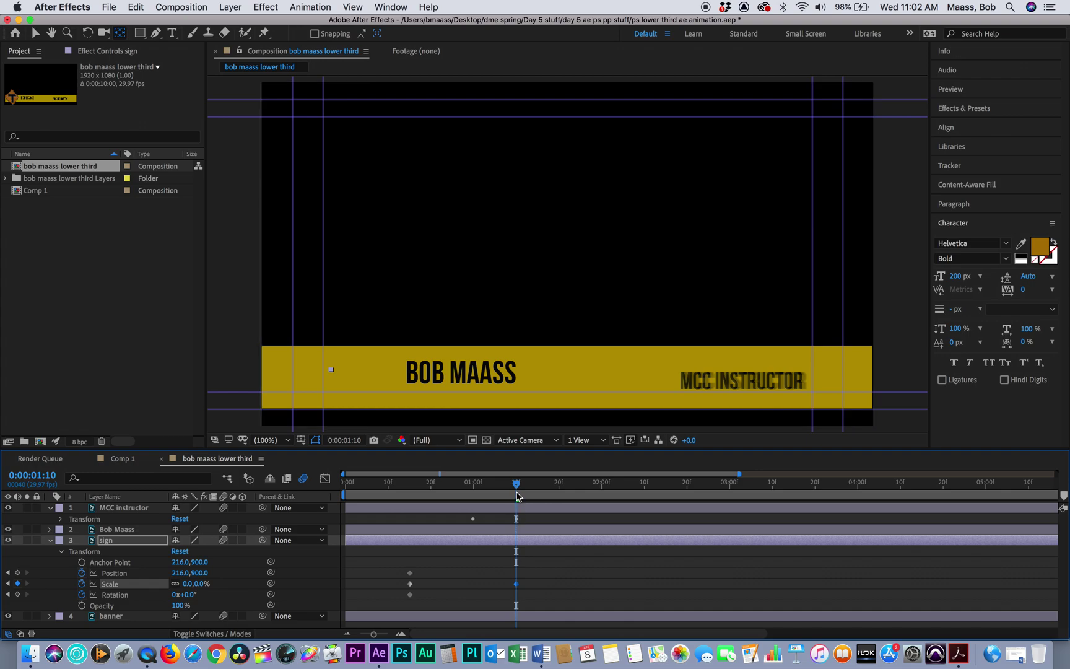
pyautogui.moveTo(517, 588)
pyautogui.mouseDown()
pyautogui.moveTo(398, 591)
pyautogui.moveTo(519, 585)
pyautogui.mouseUp()
pyautogui.moveTo(397, 583); pyautogui.dragTo(410, 586)
pyautogui.moveTo(515, 487)
pyautogui.mouseDown()
pyautogui.moveTo(413, 489)
pyautogui.moveTo(516, 495)
pyautogui.mouseUp()
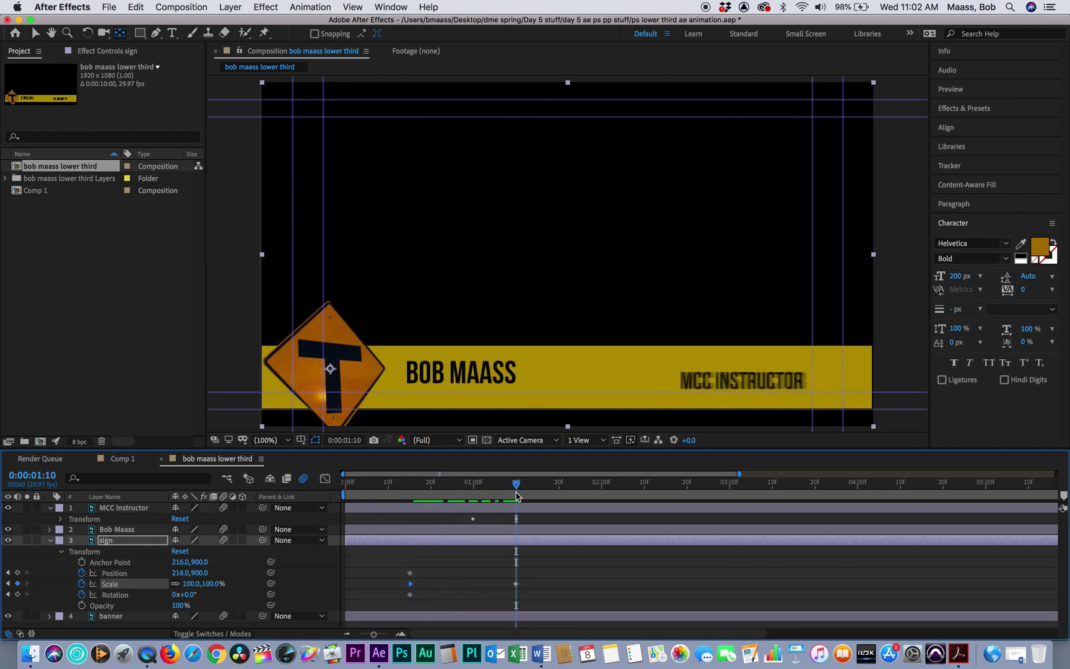
# Step: Set the sign's Rotation to 3 full revolutions at 0:00:01:10 and preview the animation from the start
pyautogui.click(175, 594)
pyautogui.write('3')
pyautogui.press('Return')
pyautogui.press('pageup')
pyautogui.moveTo(503, 491); pyautogui.dragTo(280, 483)
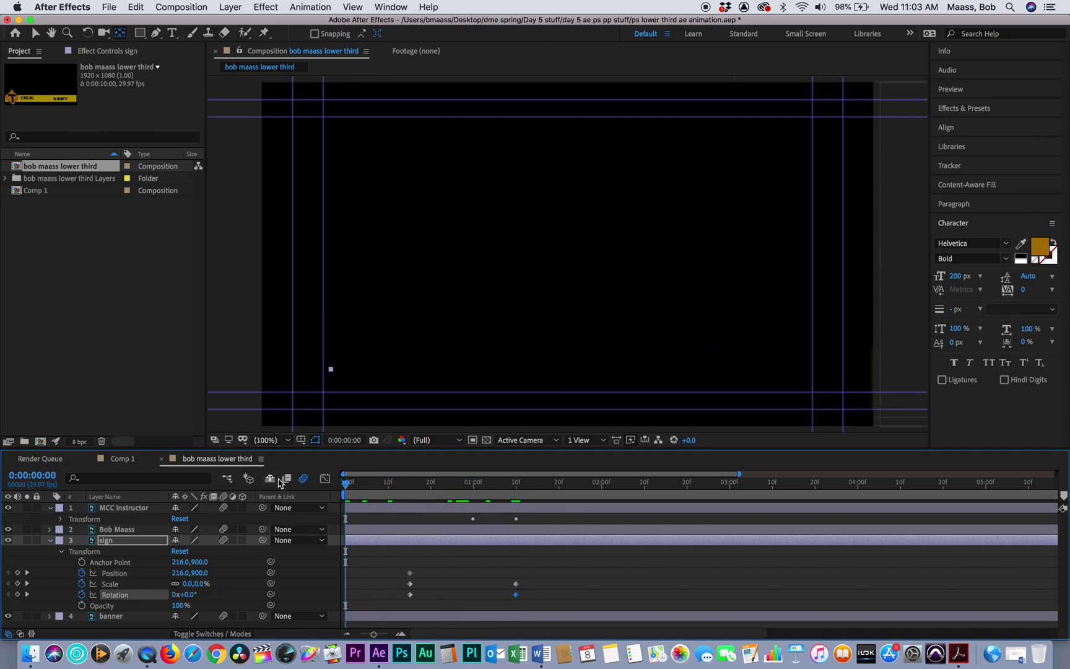
pyautogui.press('space')
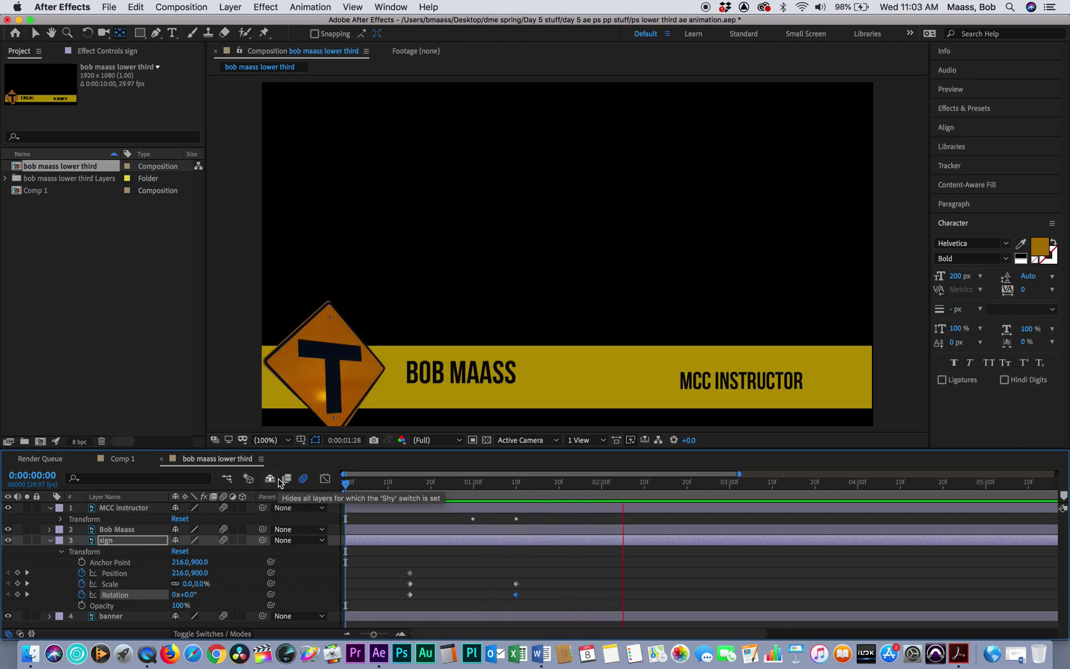
pyautogui.press('space')
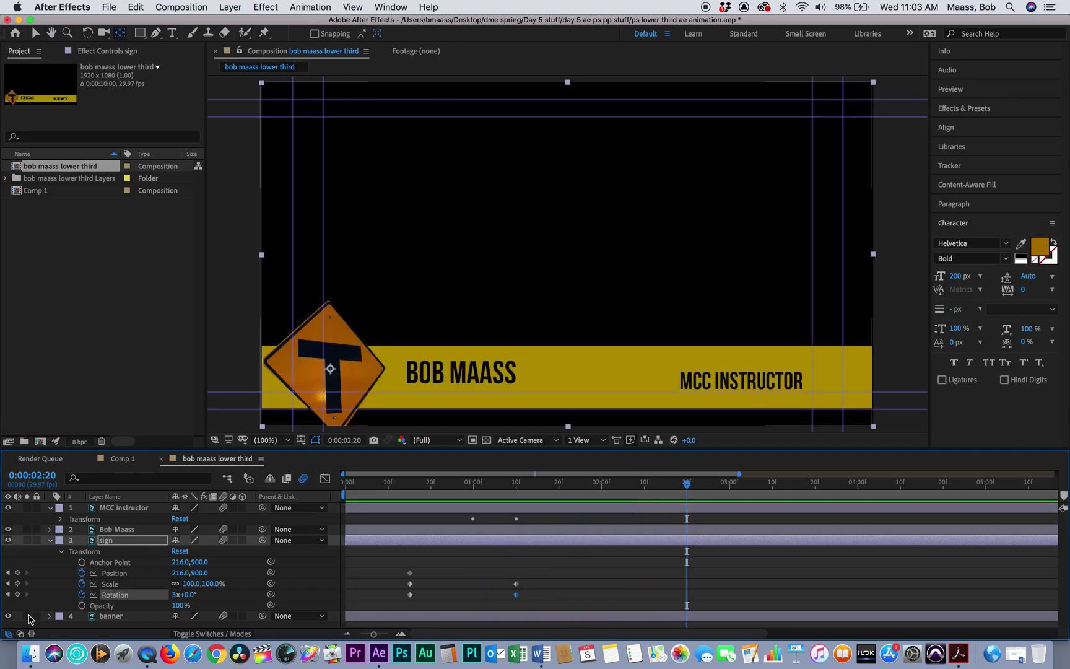
# Step: Set the sign's Rotation keyframe at 0:00:01:10 to -3 revolutions and preview the animation from the start
pyautogui.click(7, 594)
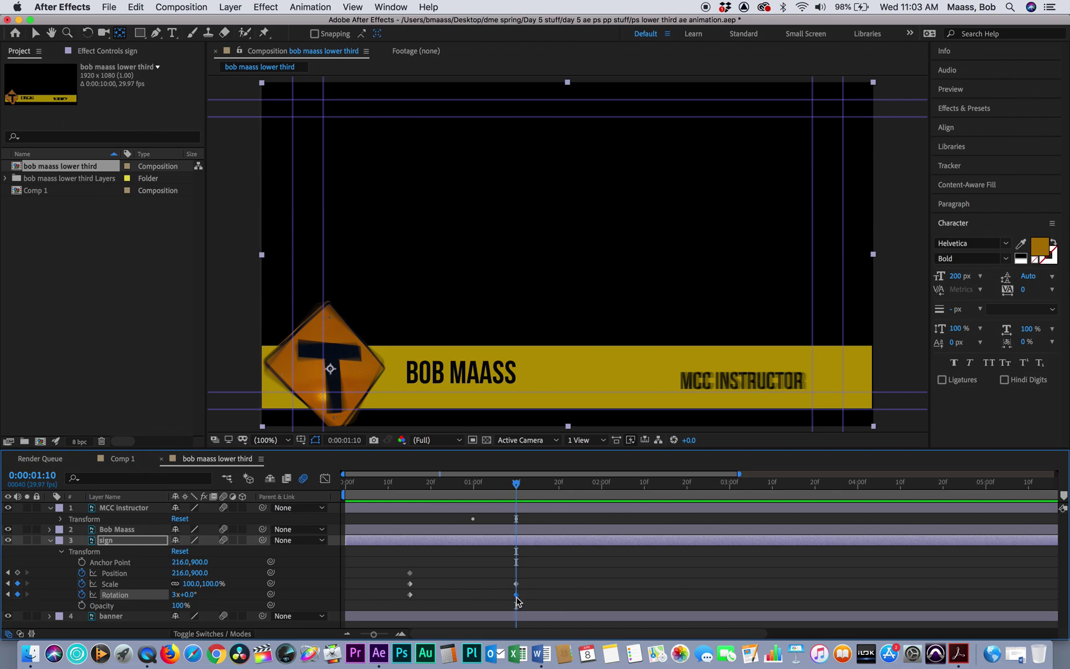
pyautogui.click(175, 595)
pyautogui.write('-3')
pyautogui.press('Return')
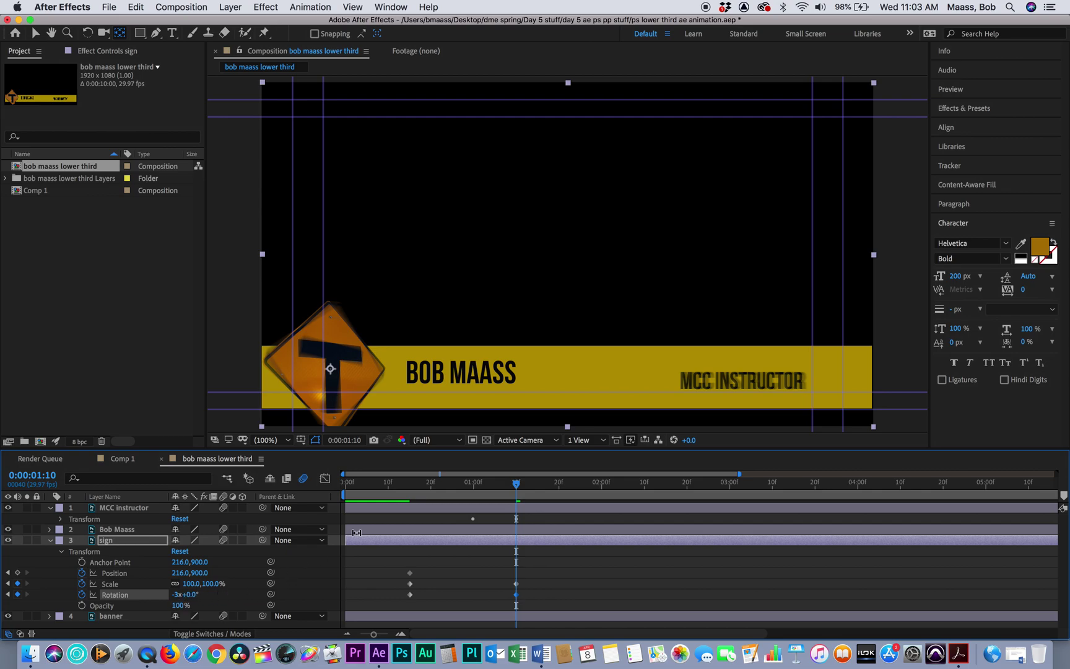
pyautogui.moveTo(519, 488); pyautogui.dragTo(263, 493)
pyautogui.press('space')
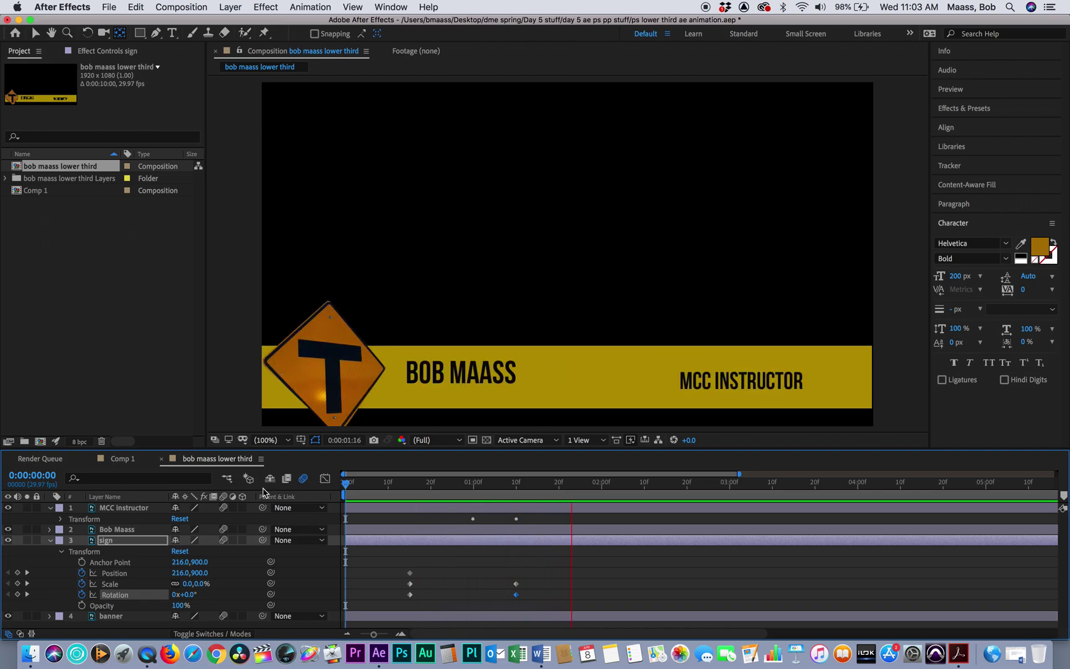
pyautogui.press('space')
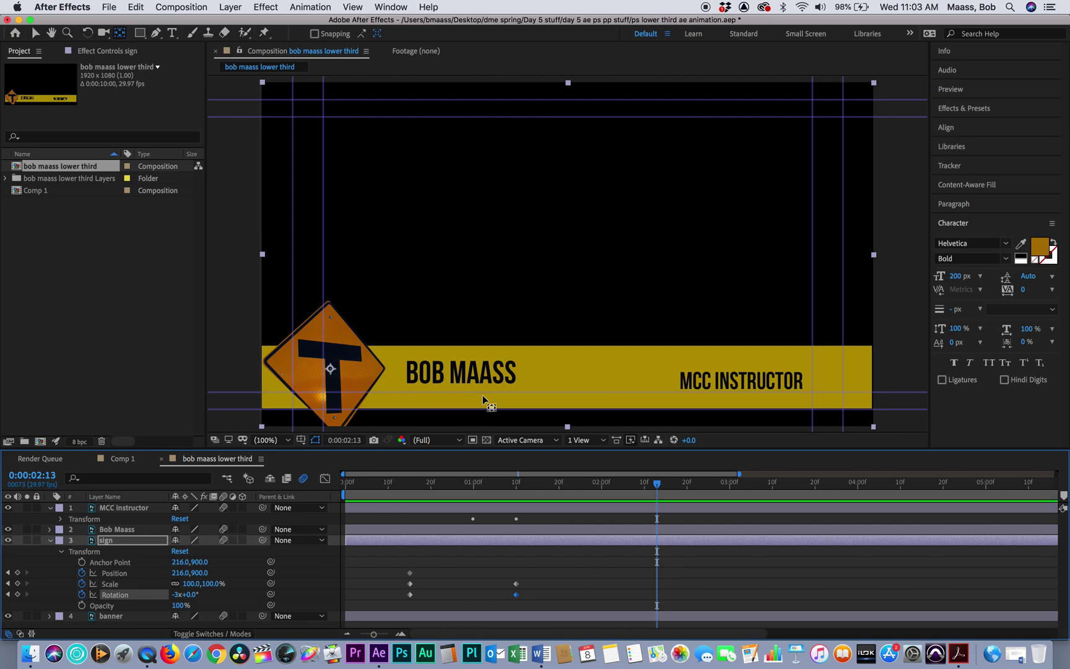
# Step: Collapse the MCC instructor and sign layers and reveal the banner layer's Transform properties
pyautogui.click(50, 508)
pyautogui.click(49, 530)
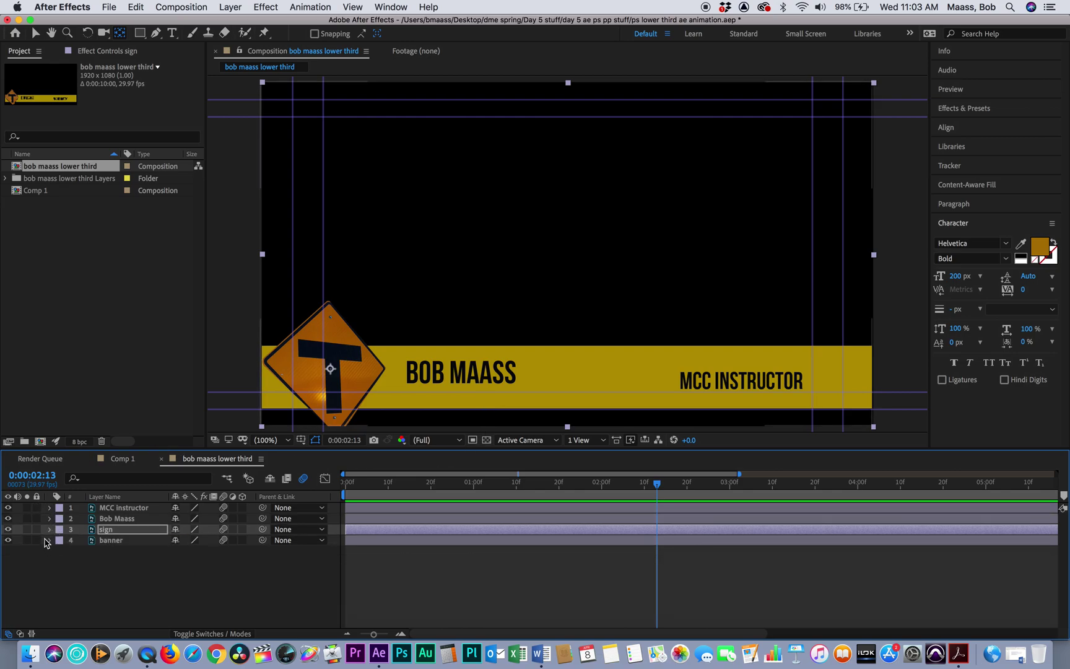
pyautogui.click(50, 541)
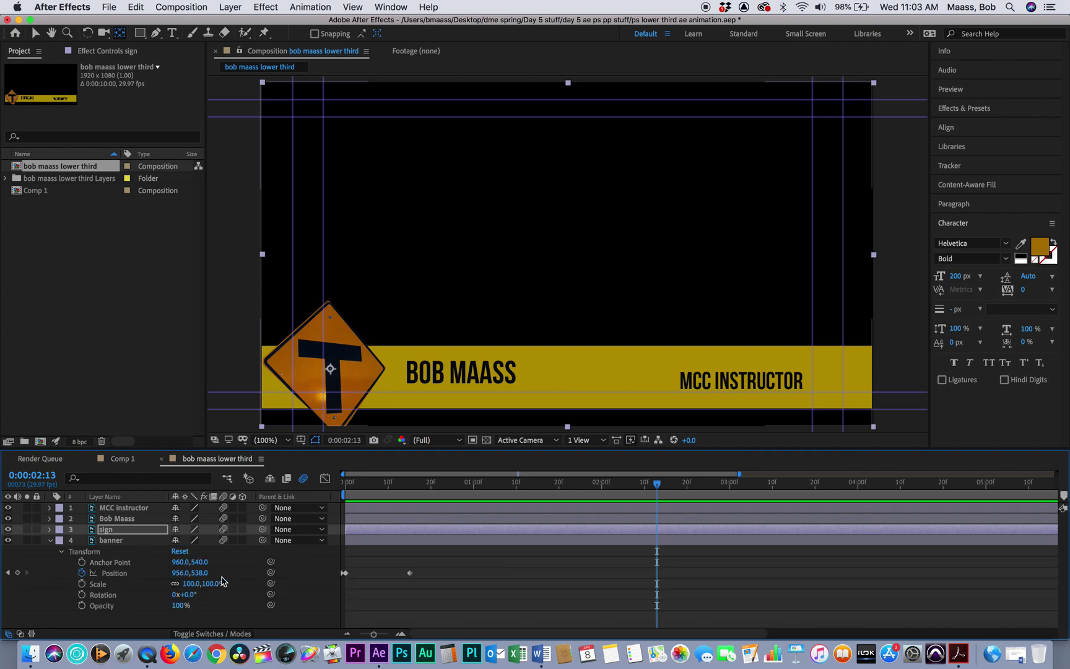
# Step: Set the banner layer's Opacity to 50%
pyautogui.click(181, 606)
pyautogui.write('50')
pyautogui.press('Return')
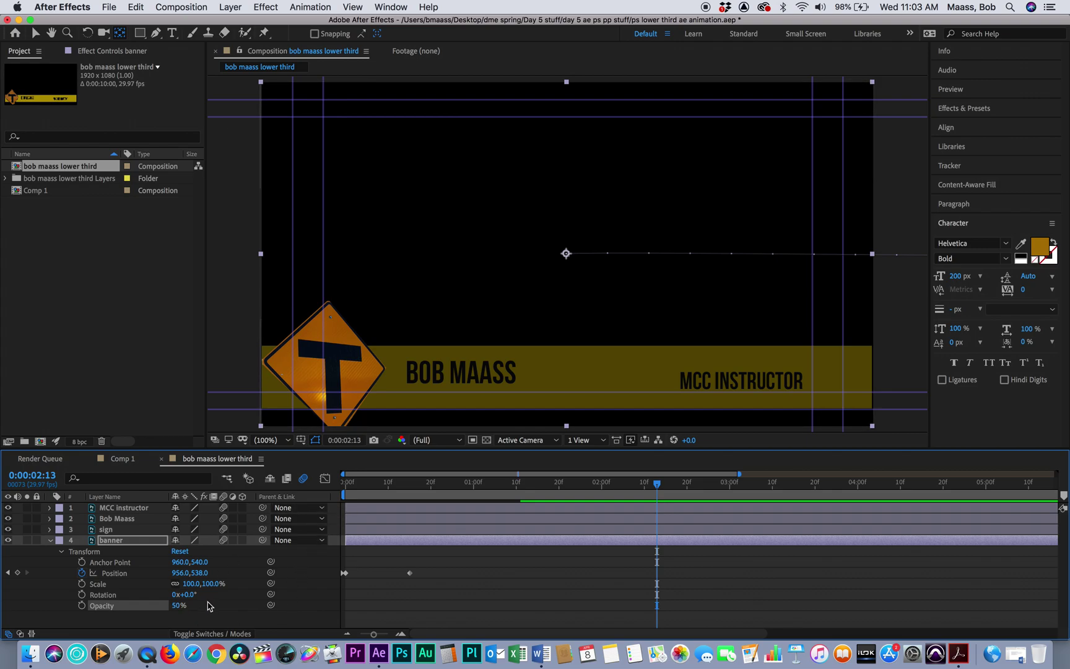
# Step: Set the banner layer's Opacity to 70% and scrub through the animation from the start to about 0:00:01:19
pyautogui.click(176, 606)
pyautogui.write('70')
pyautogui.press('Return')
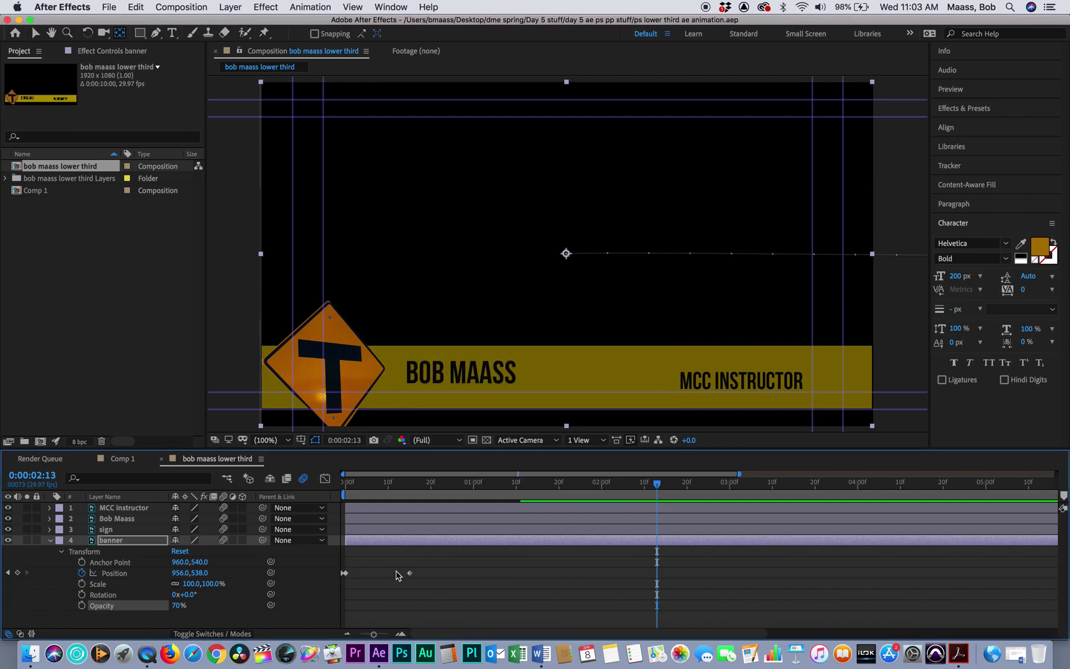
pyautogui.moveTo(657, 488); pyautogui.dragTo(99, 473)
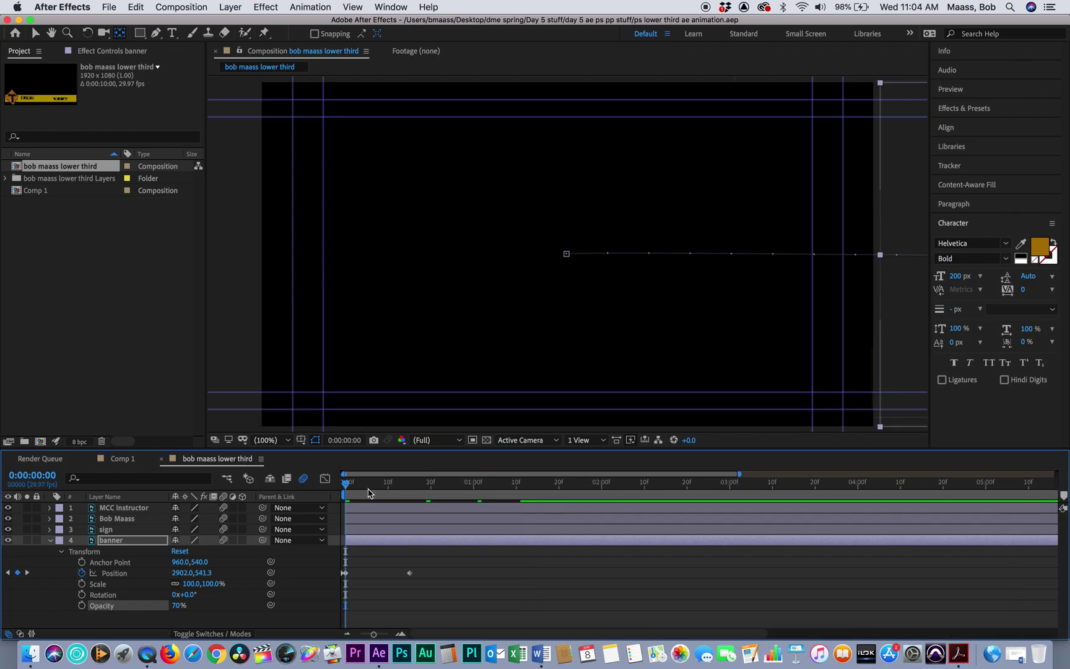
pyautogui.moveTo(371, 487); pyautogui.dragTo(556, 486)
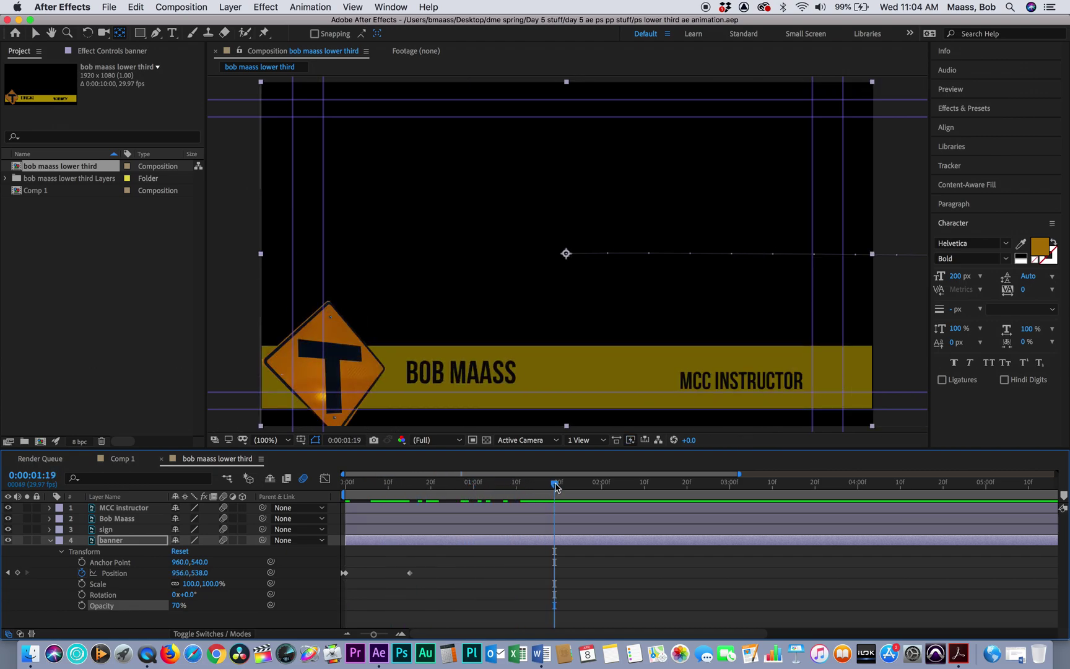